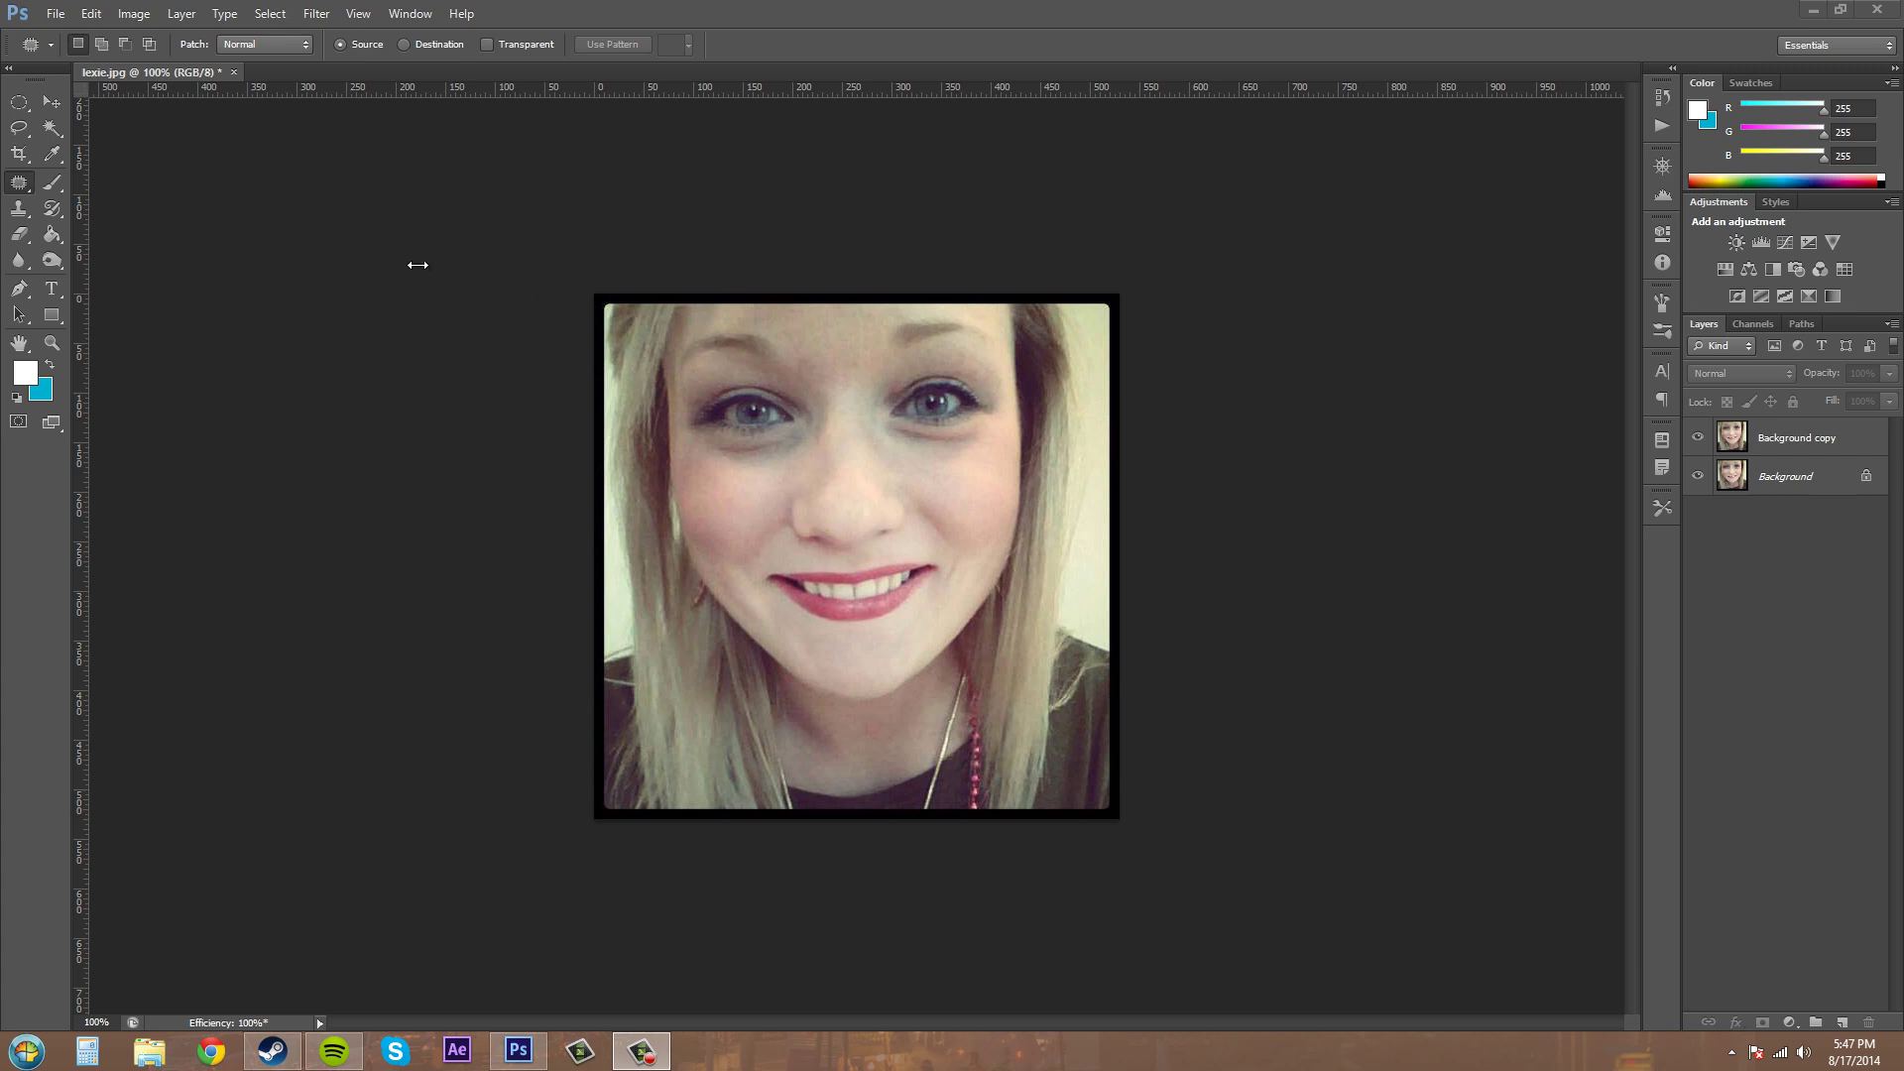
# Switch to the Patch Tool from the healing tool group
pyautogui.rightClick(19, 188)
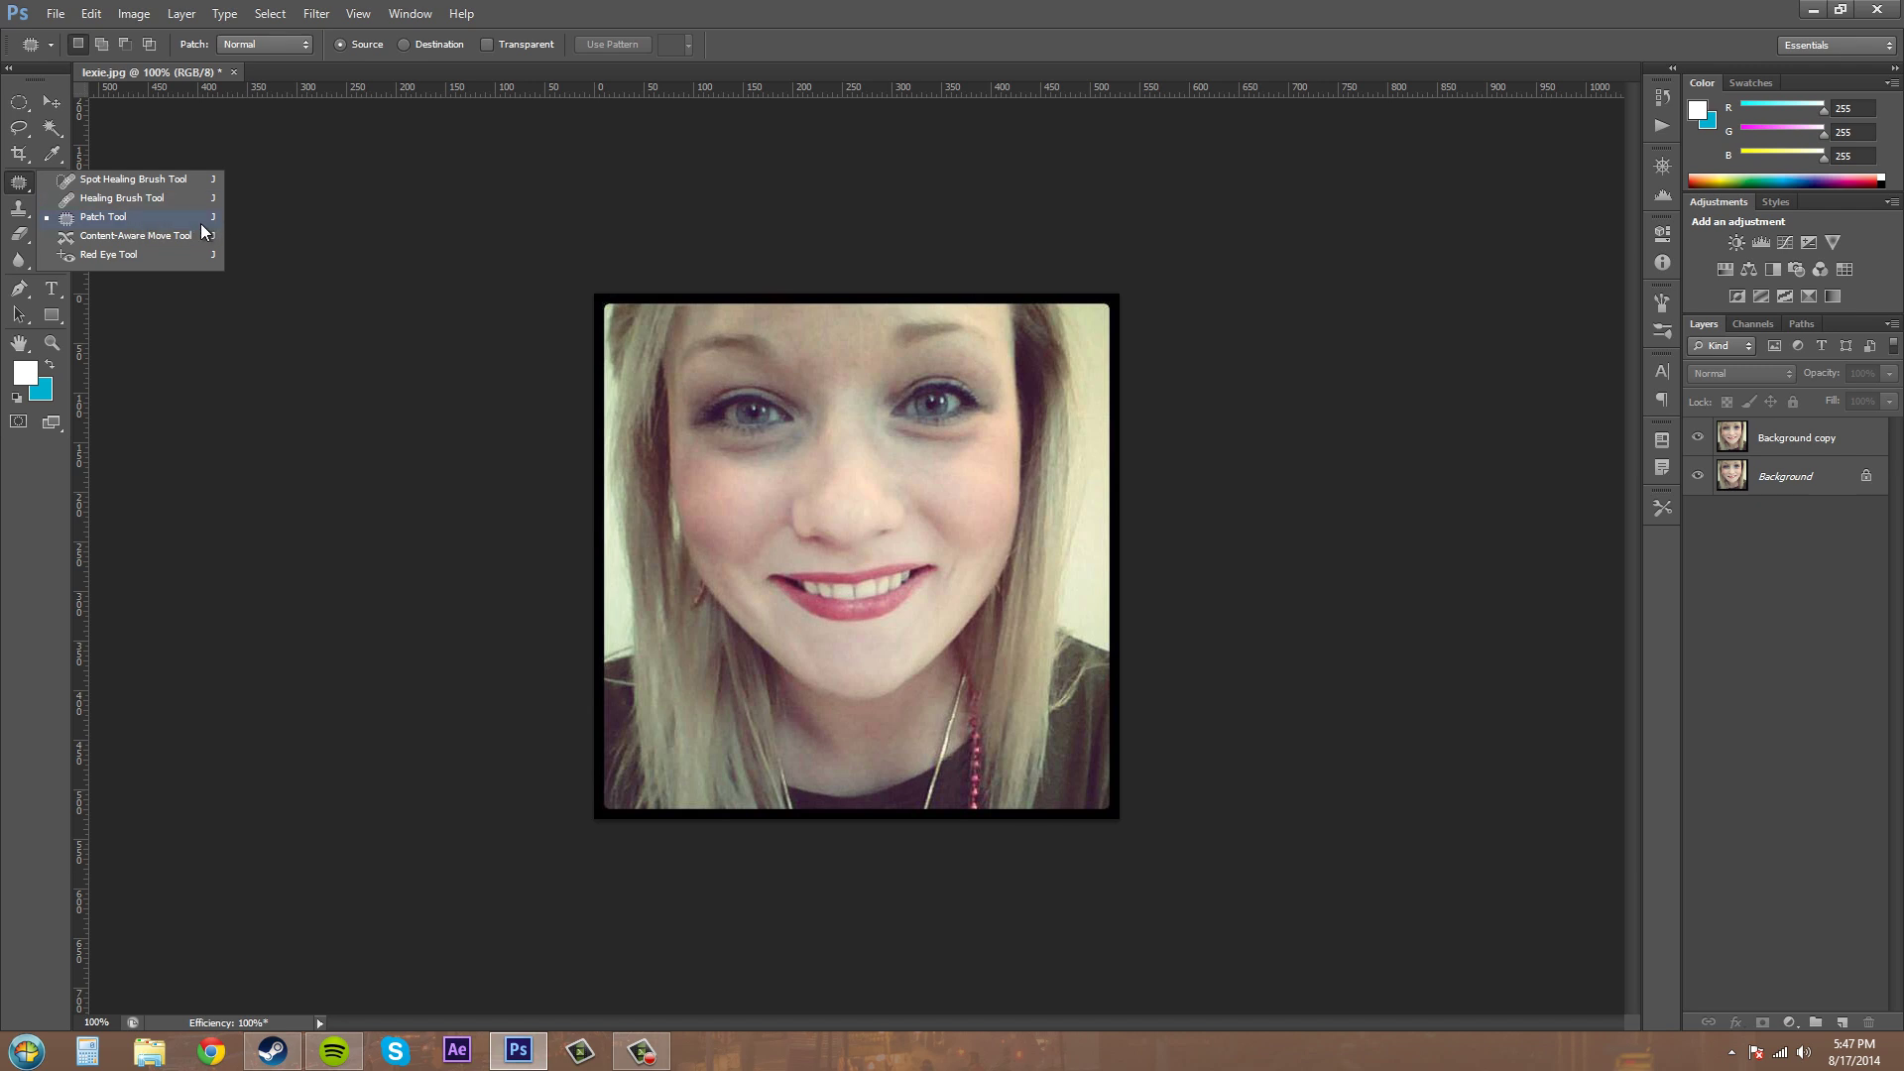
pyautogui.click(164, 219)
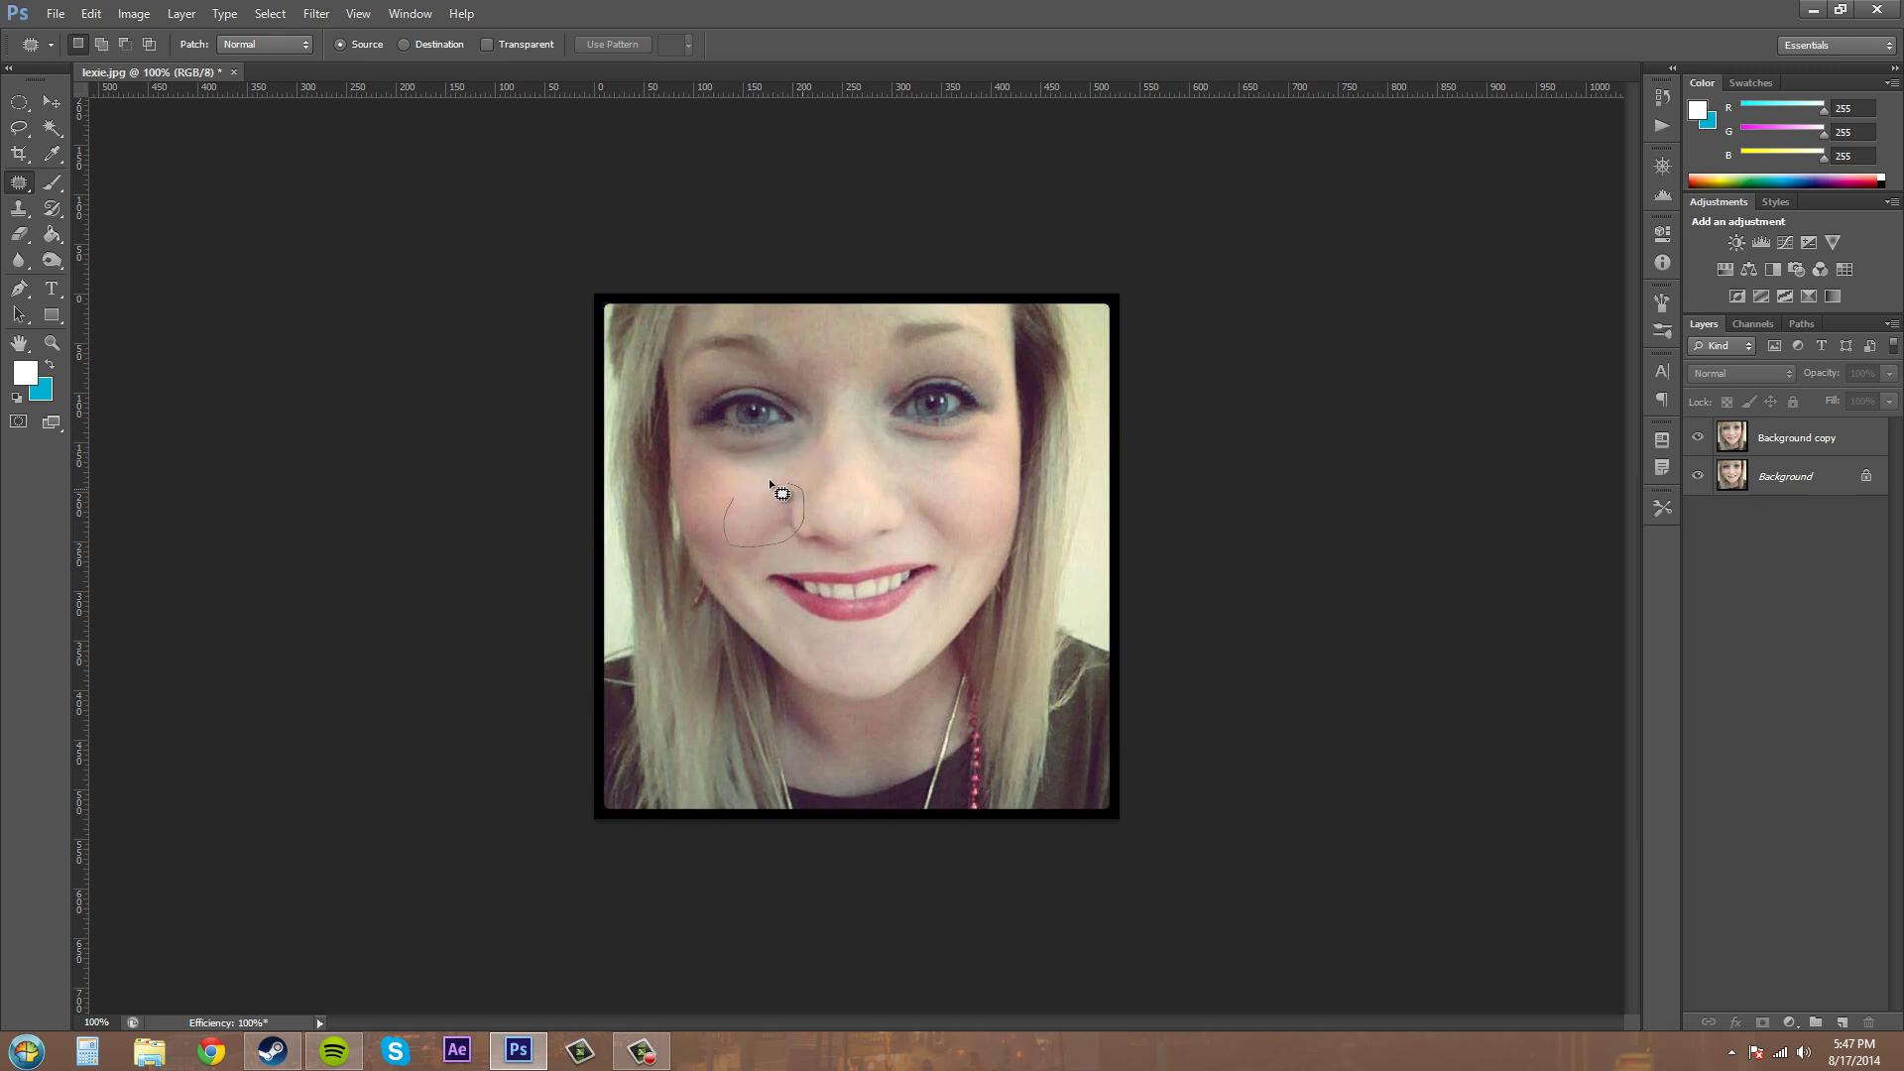
pyautogui.moveTo(733, 509)
pyautogui.mouseDown()
pyautogui.moveTo(799, 531)
pyautogui.moveTo(752, 509)
pyautogui.moveTo(783, 526)
pyautogui.moveTo(791, 506)
pyautogui.moveTo(772, 515)
pyautogui.moveTo(860, 515)
pyautogui.mouseUp()
pyautogui.hotkey('ctrl', 'd')
# Outline the lines under the left eye and make Background copy the active layer
pyautogui.moveTo(711, 449); pyautogui.dragTo(712, 443)
pyautogui.moveTo(776, 452); pyautogui.dragTo(777, 481)
pyautogui.click(1797, 437)
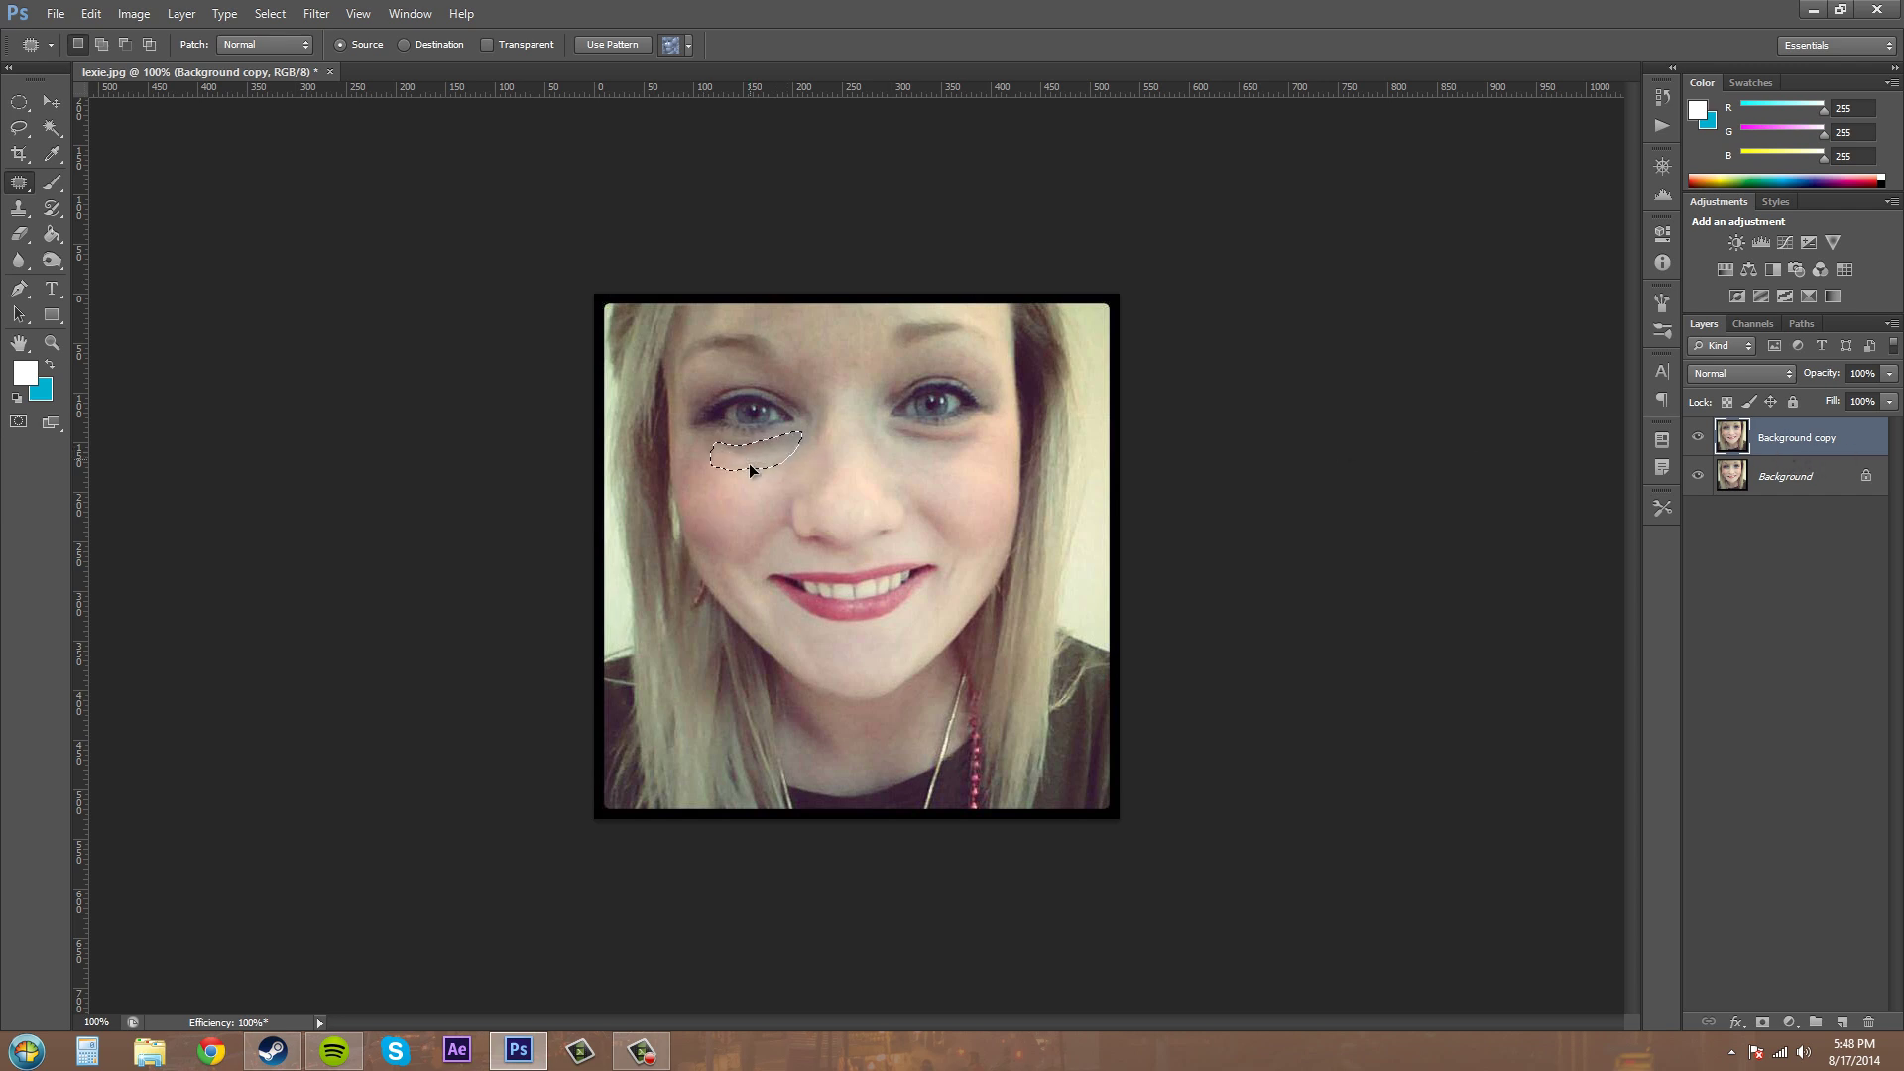
# Patch the left under-eye area with clean cheek skin, deselect, then outline a small cheek spot
pyautogui.moveTo(750, 477); pyautogui.dragTo(752, 484)
pyautogui.moveTo(751, 484); pyautogui.dragTo(758, 486)
pyautogui.hotkey('ctrl', 'd')
pyautogui.moveTo(703, 448); pyautogui.dragTo(706, 461)
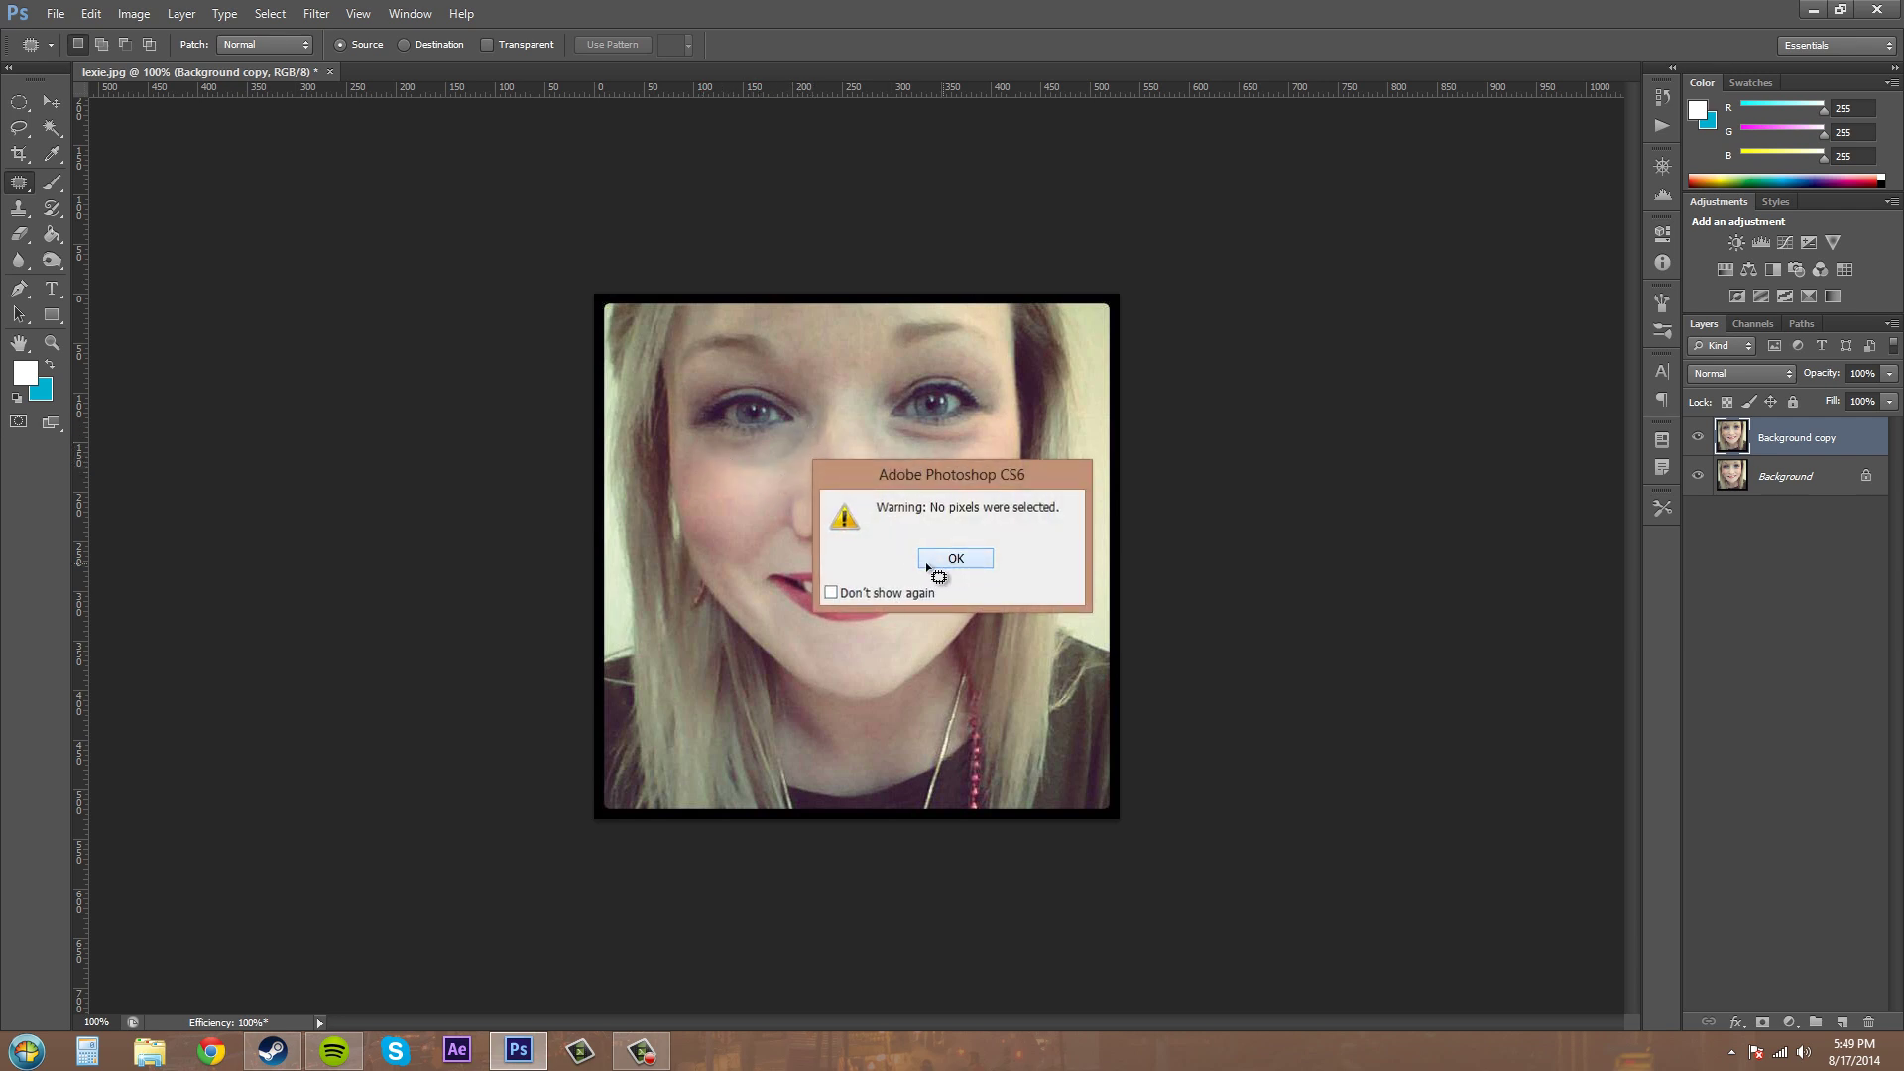
# Dismiss the 'No pixels were selected' warning, then patch the lines under the right eye and deselect
pyautogui.press('Return')
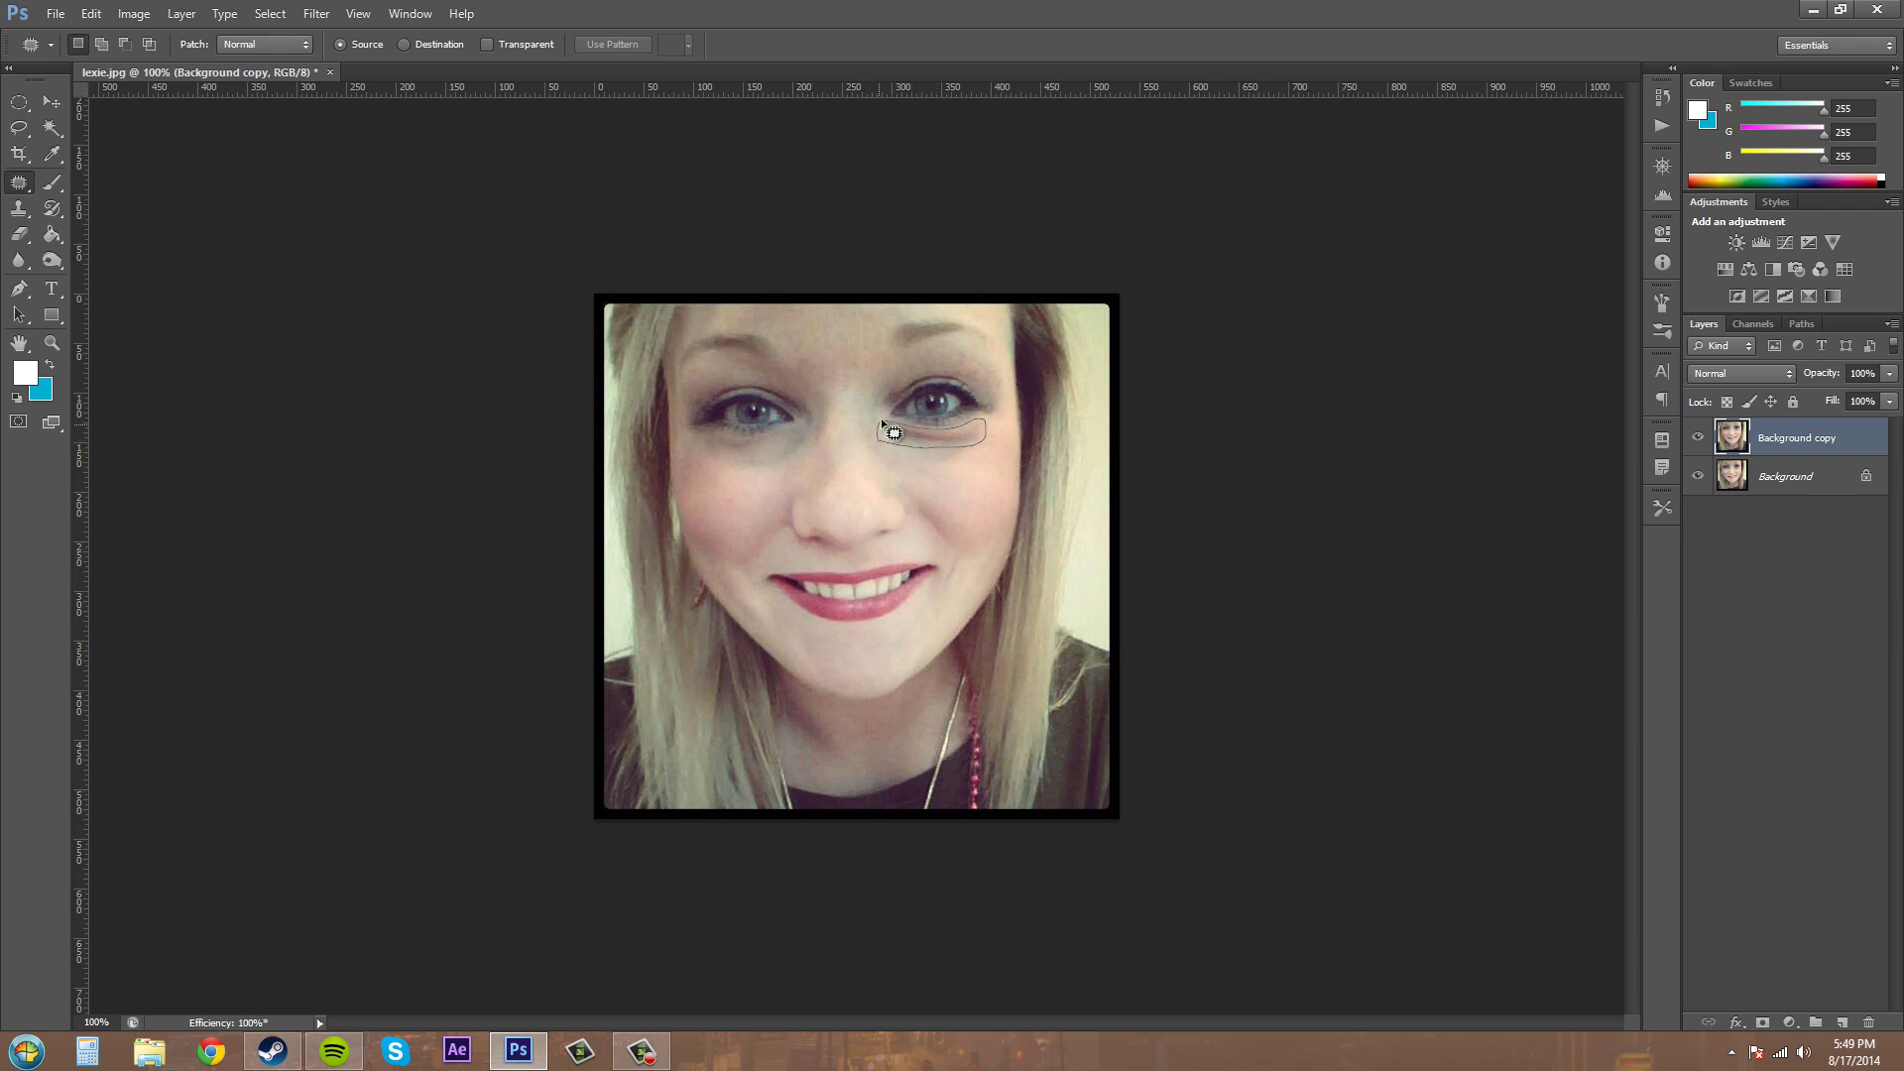
pyautogui.moveTo(881, 418)
pyautogui.mouseDown()
pyautogui.moveTo(930, 436)
pyautogui.moveTo(938, 464)
pyautogui.mouseUp()
pyautogui.hotkey('ctrl', 'd')
# Toggle Background copy's visibility repeatedly to compare the retouch with the original
pyautogui.click(1697, 438)
pyautogui.click(1697, 438)
pyautogui.click(1699, 439)
pyautogui.click(1698, 440)
pyautogui.click(1699, 439)
pyautogui.click(1698, 439)
# Switch to the Healing Brush and heal a small white spot under the eye
pyautogui.click(19, 185)
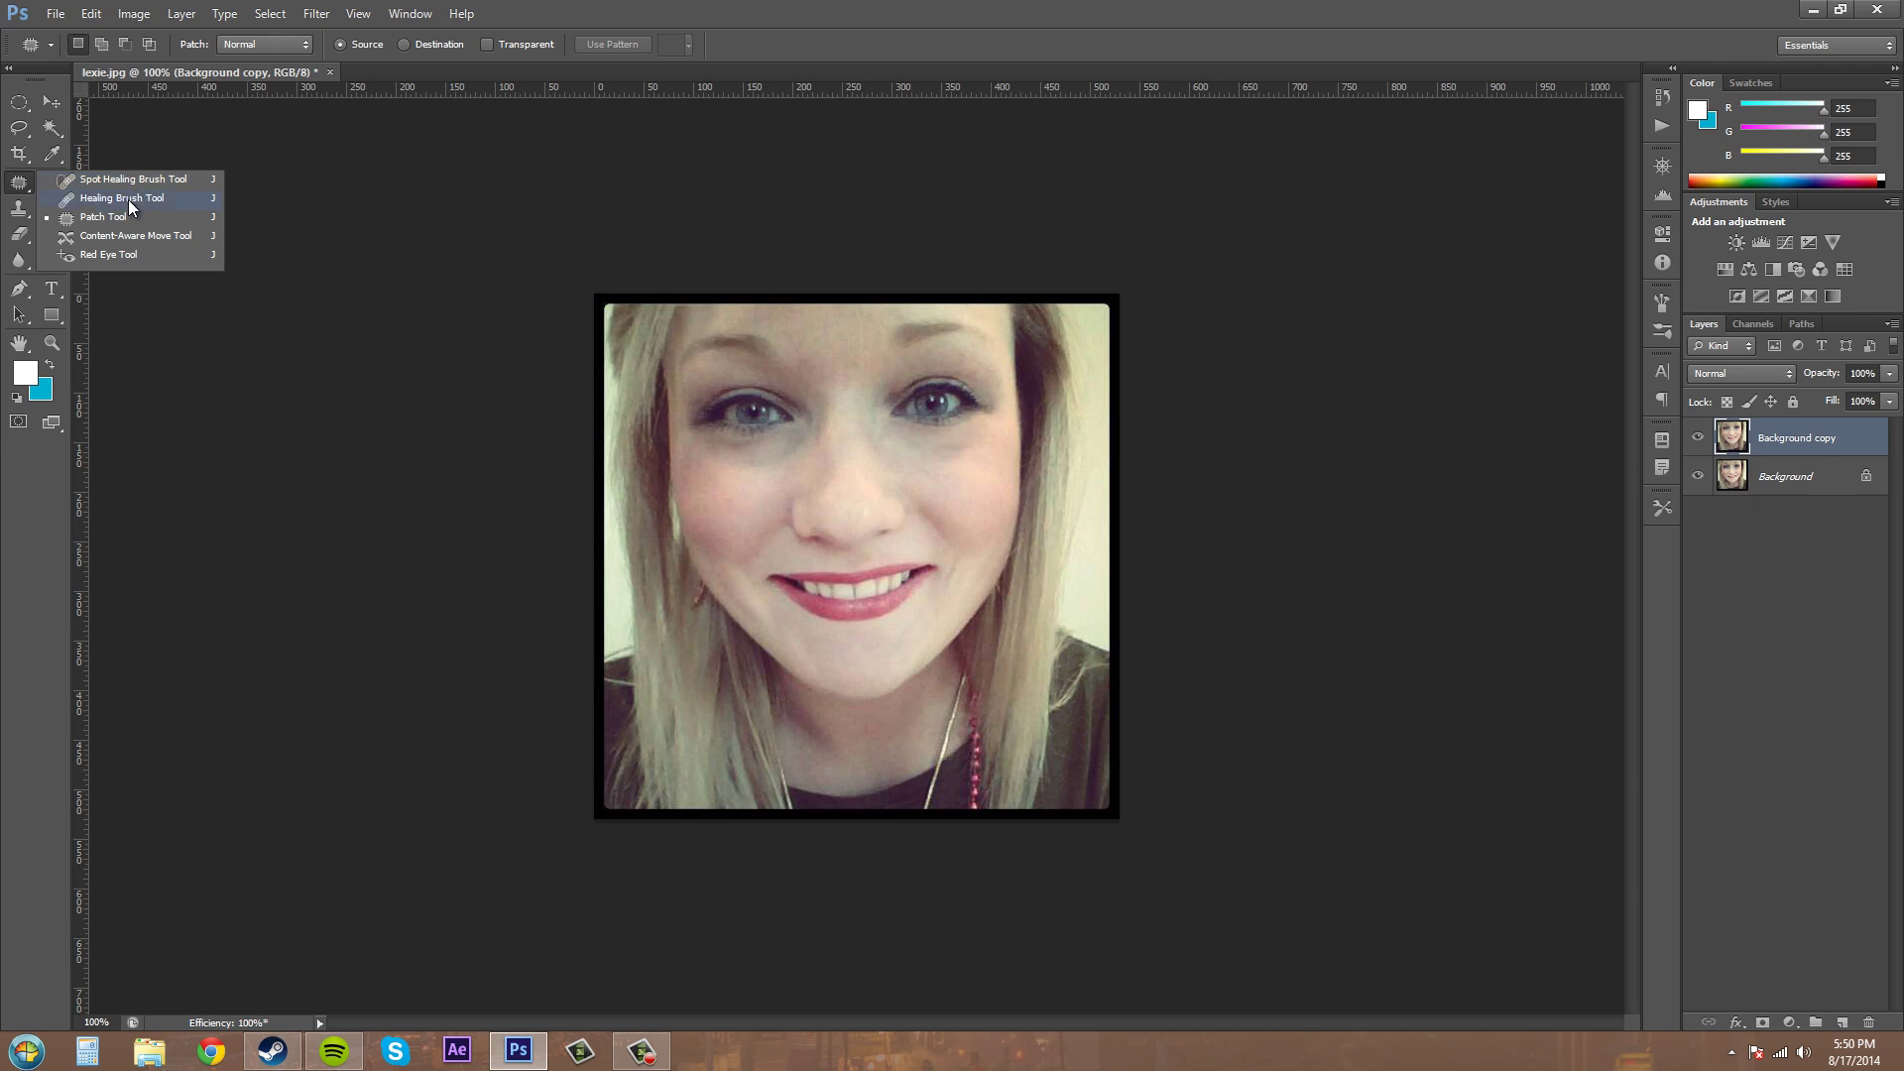
pyautogui.click(128, 200)
pyautogui.moveTo(721, 463); pyautogui.dragTo(699, 449)
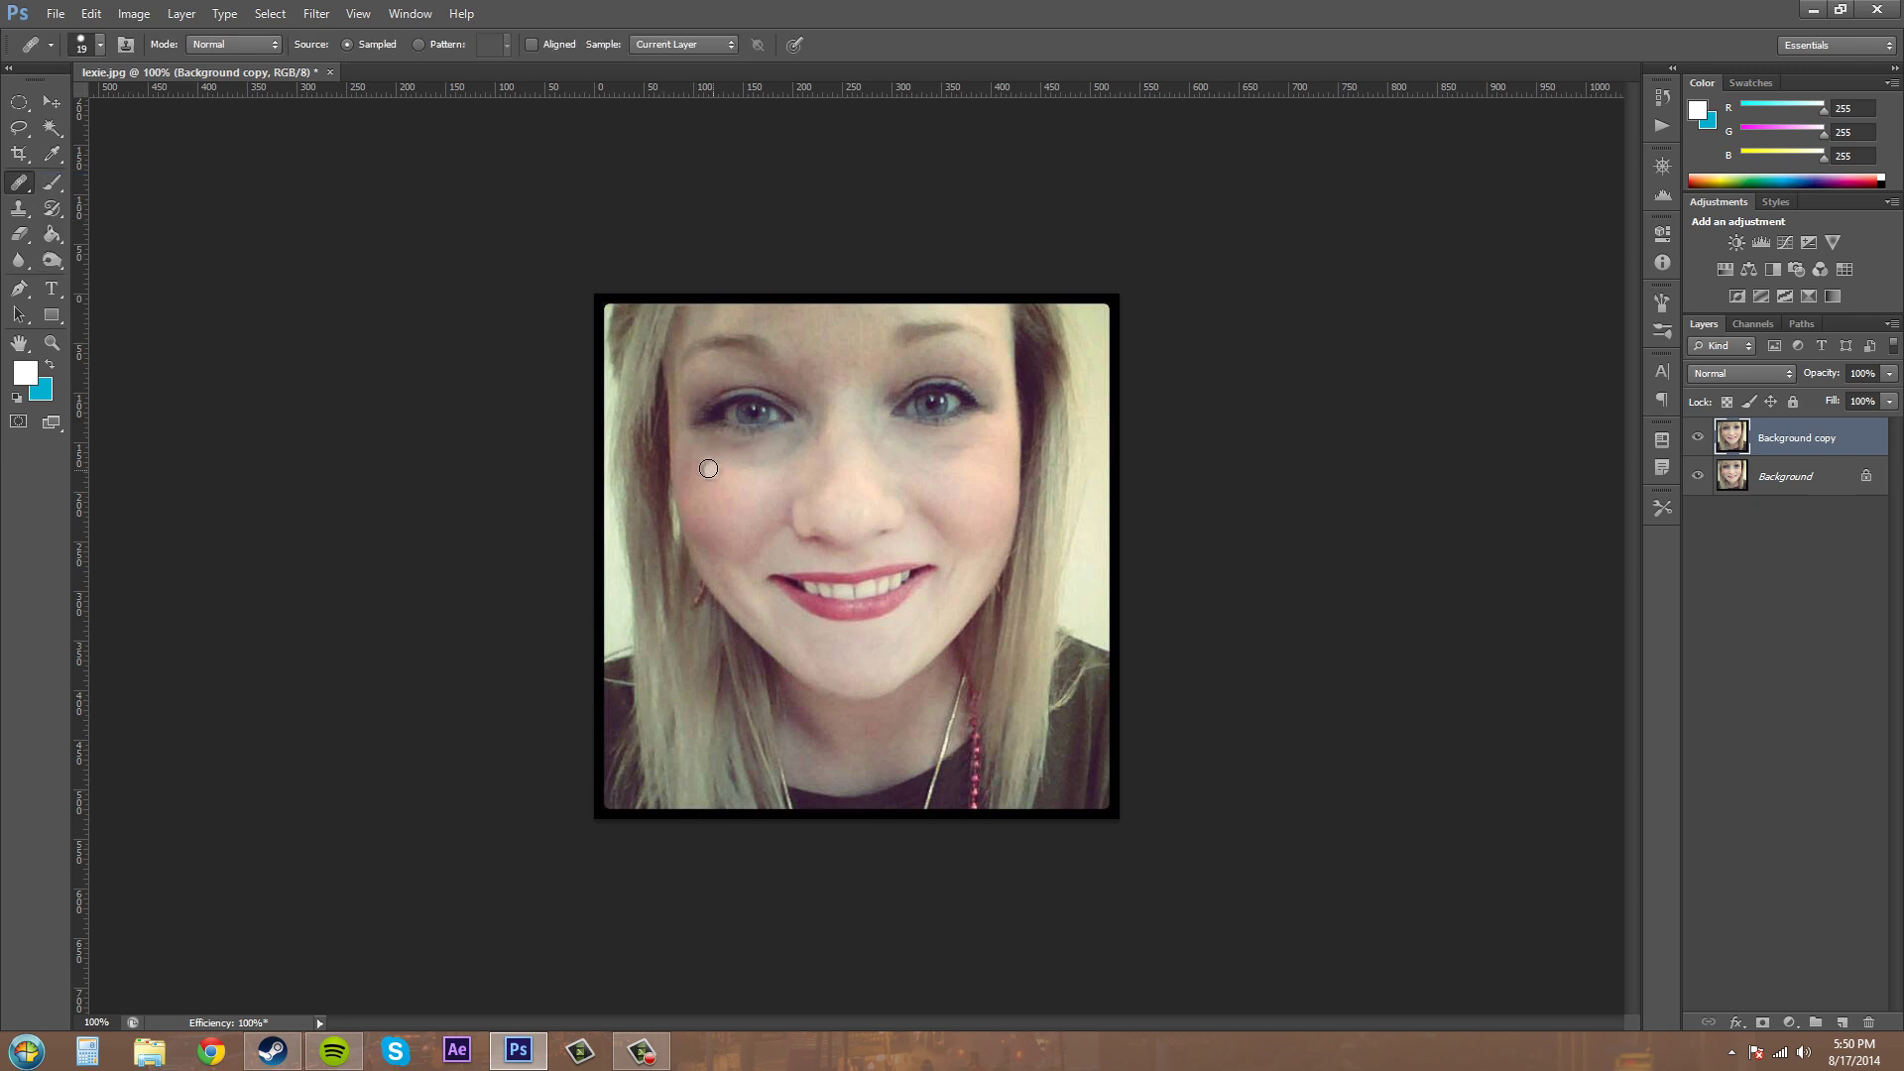
# Check the brush is 19 px at 100% hardness and review the blend mode list
pyautogui.click(101, 45)
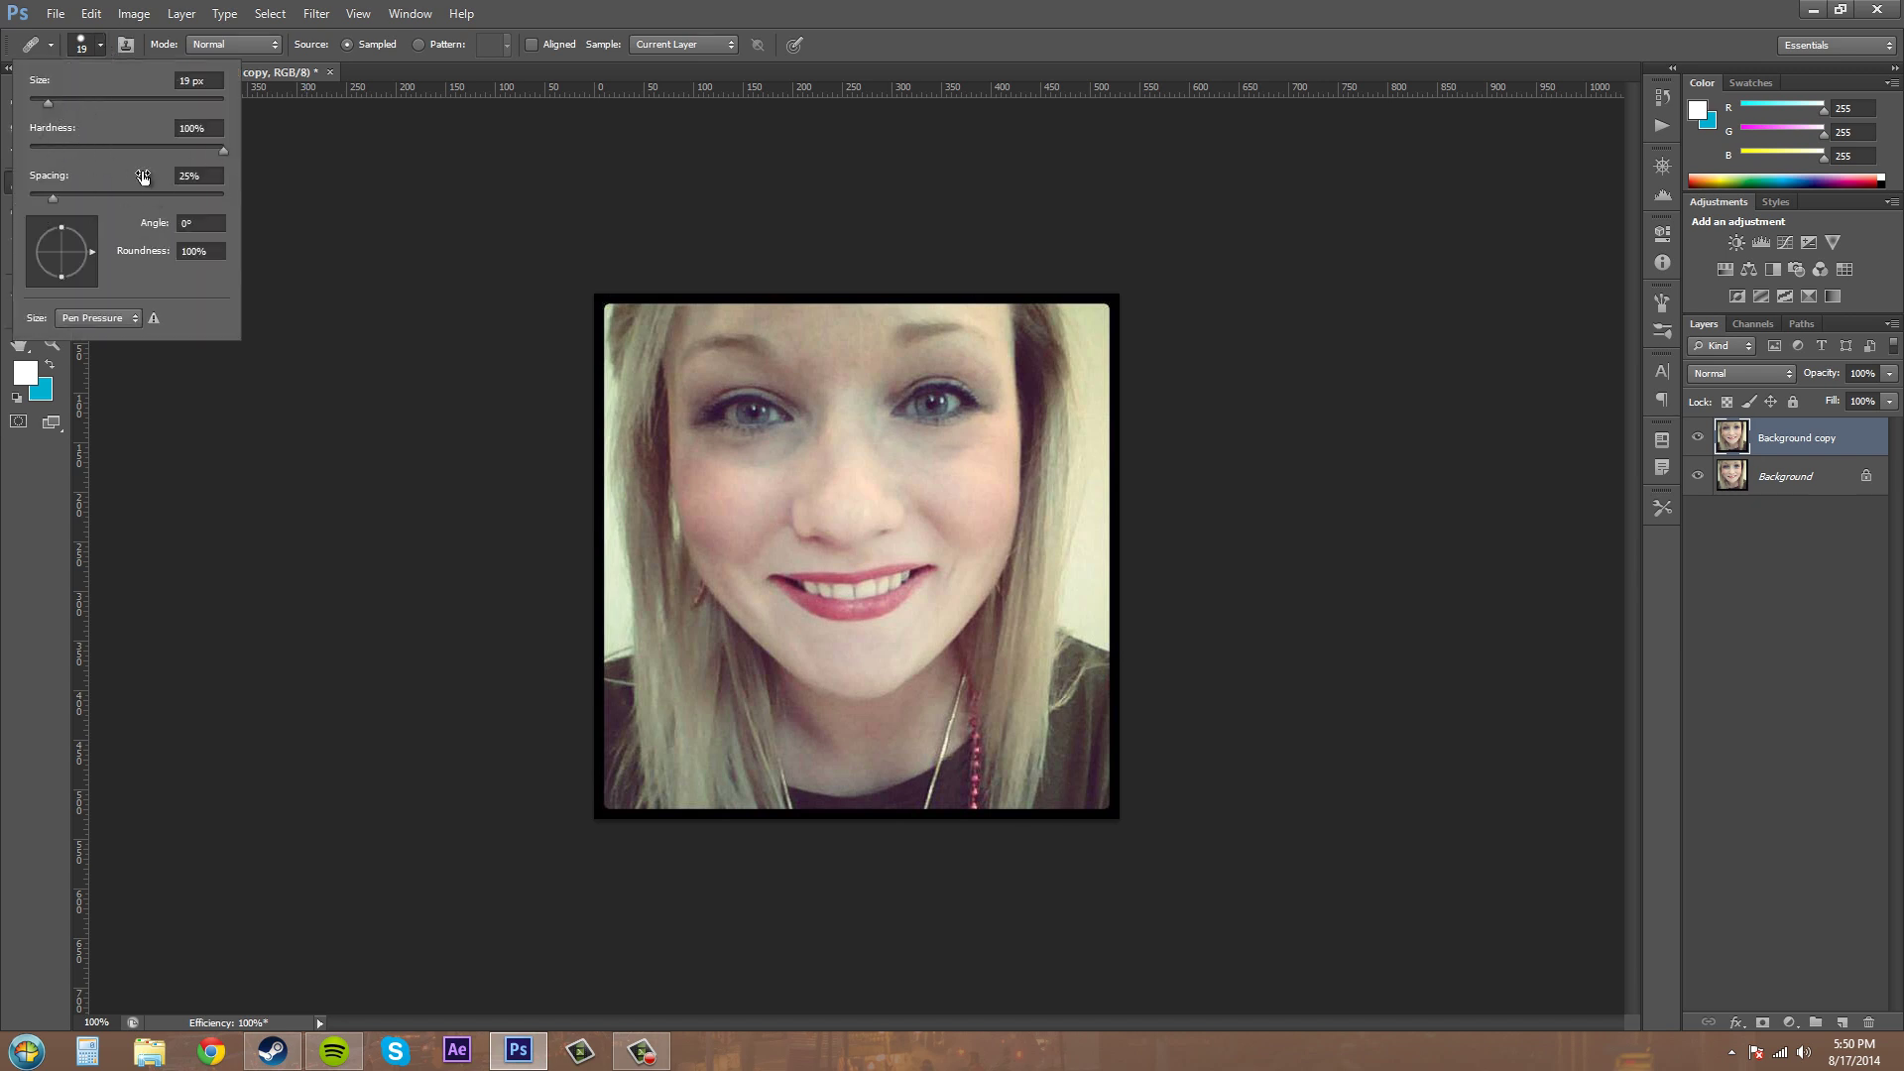
pyautogui.click(625, 598)
pyautogui.click(103, 45)
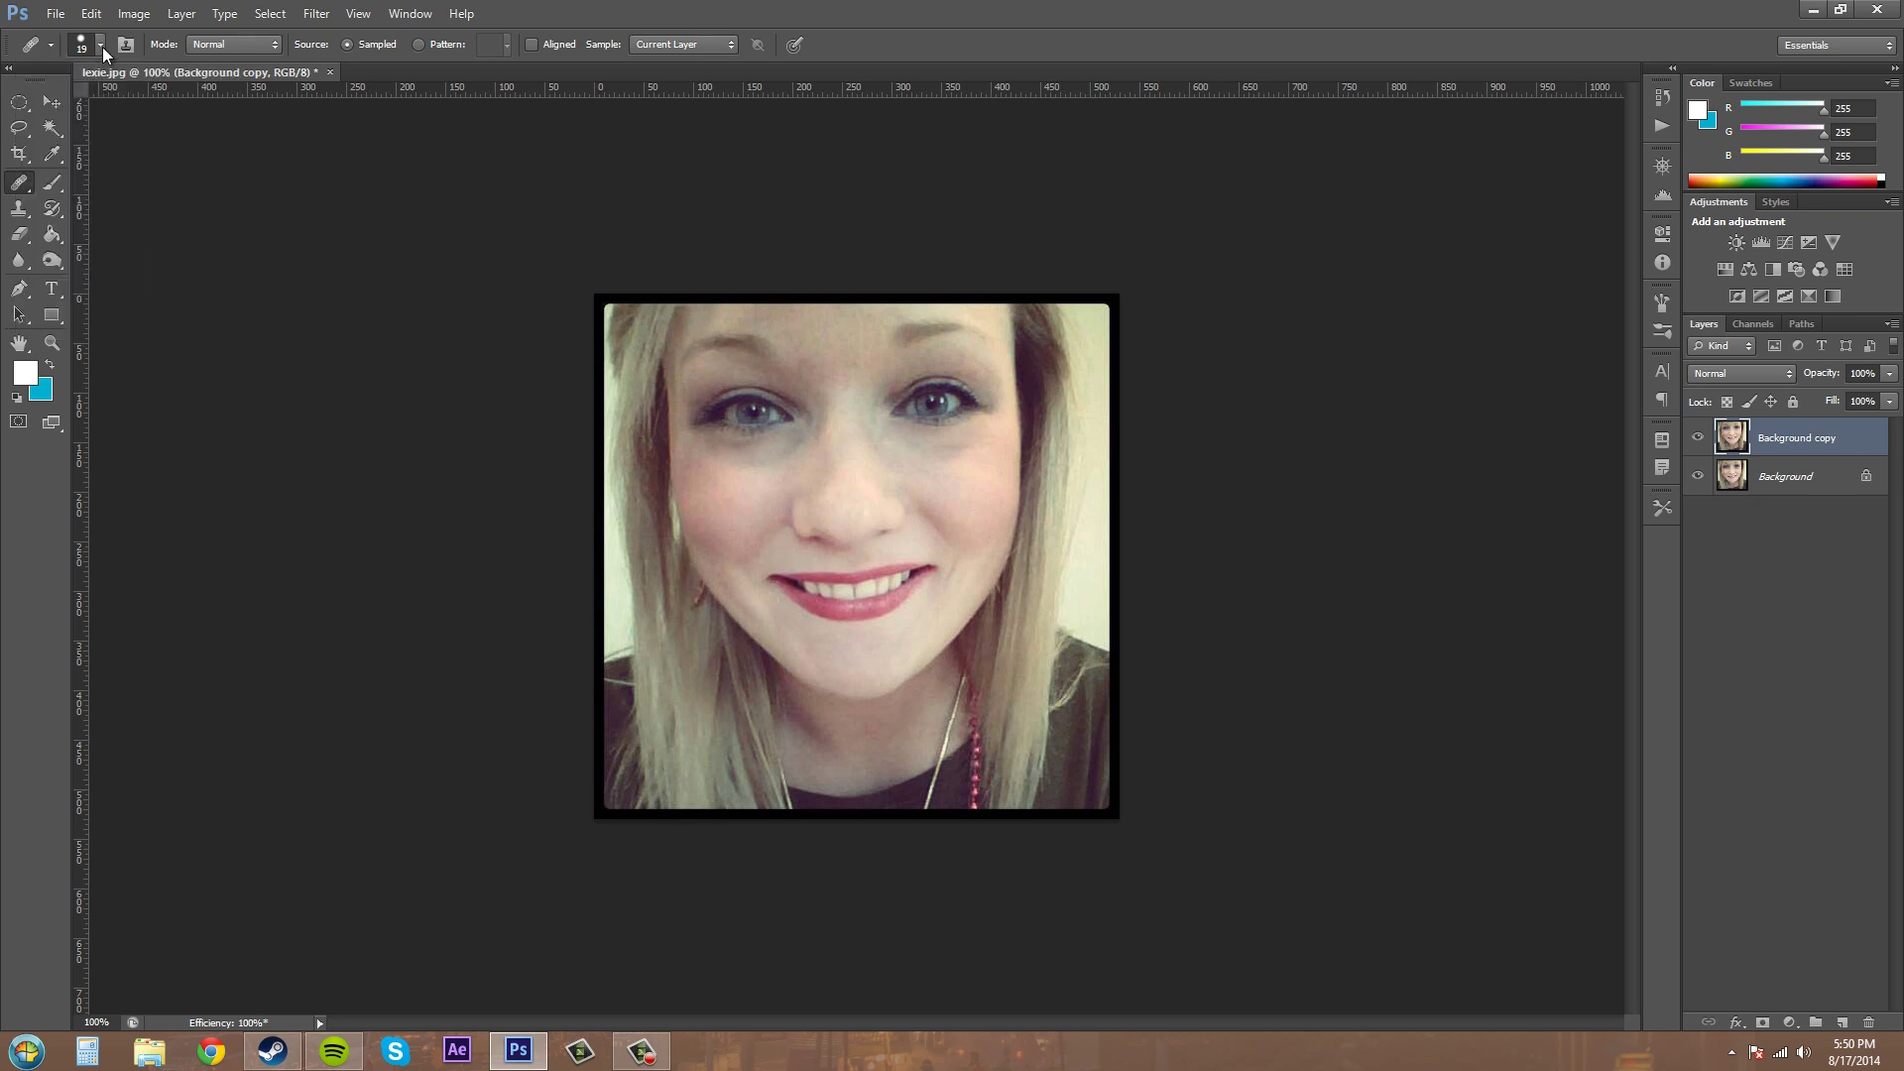
pyautogui.click(238, 44)
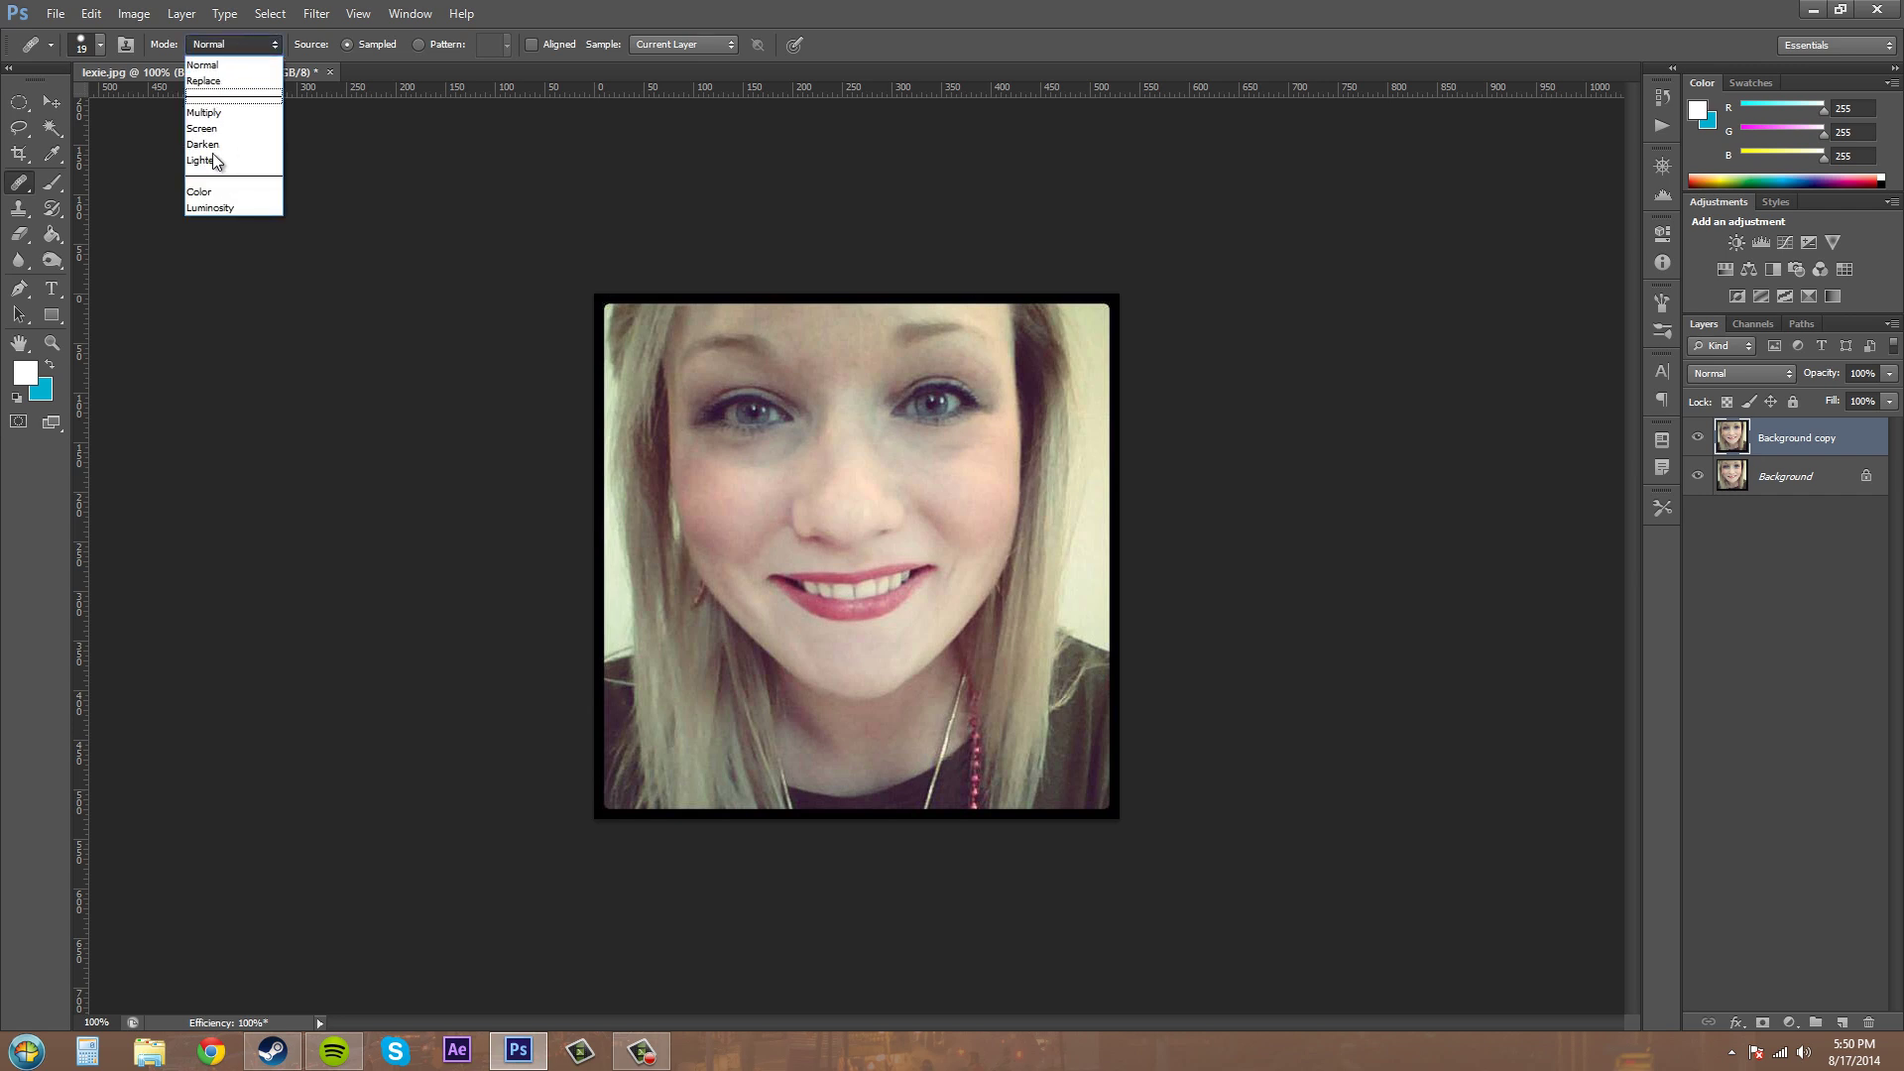
# Keep Normal blend mode and heal the skin under the left eye and on the nose bridge
pyautogui.click(229, 50)
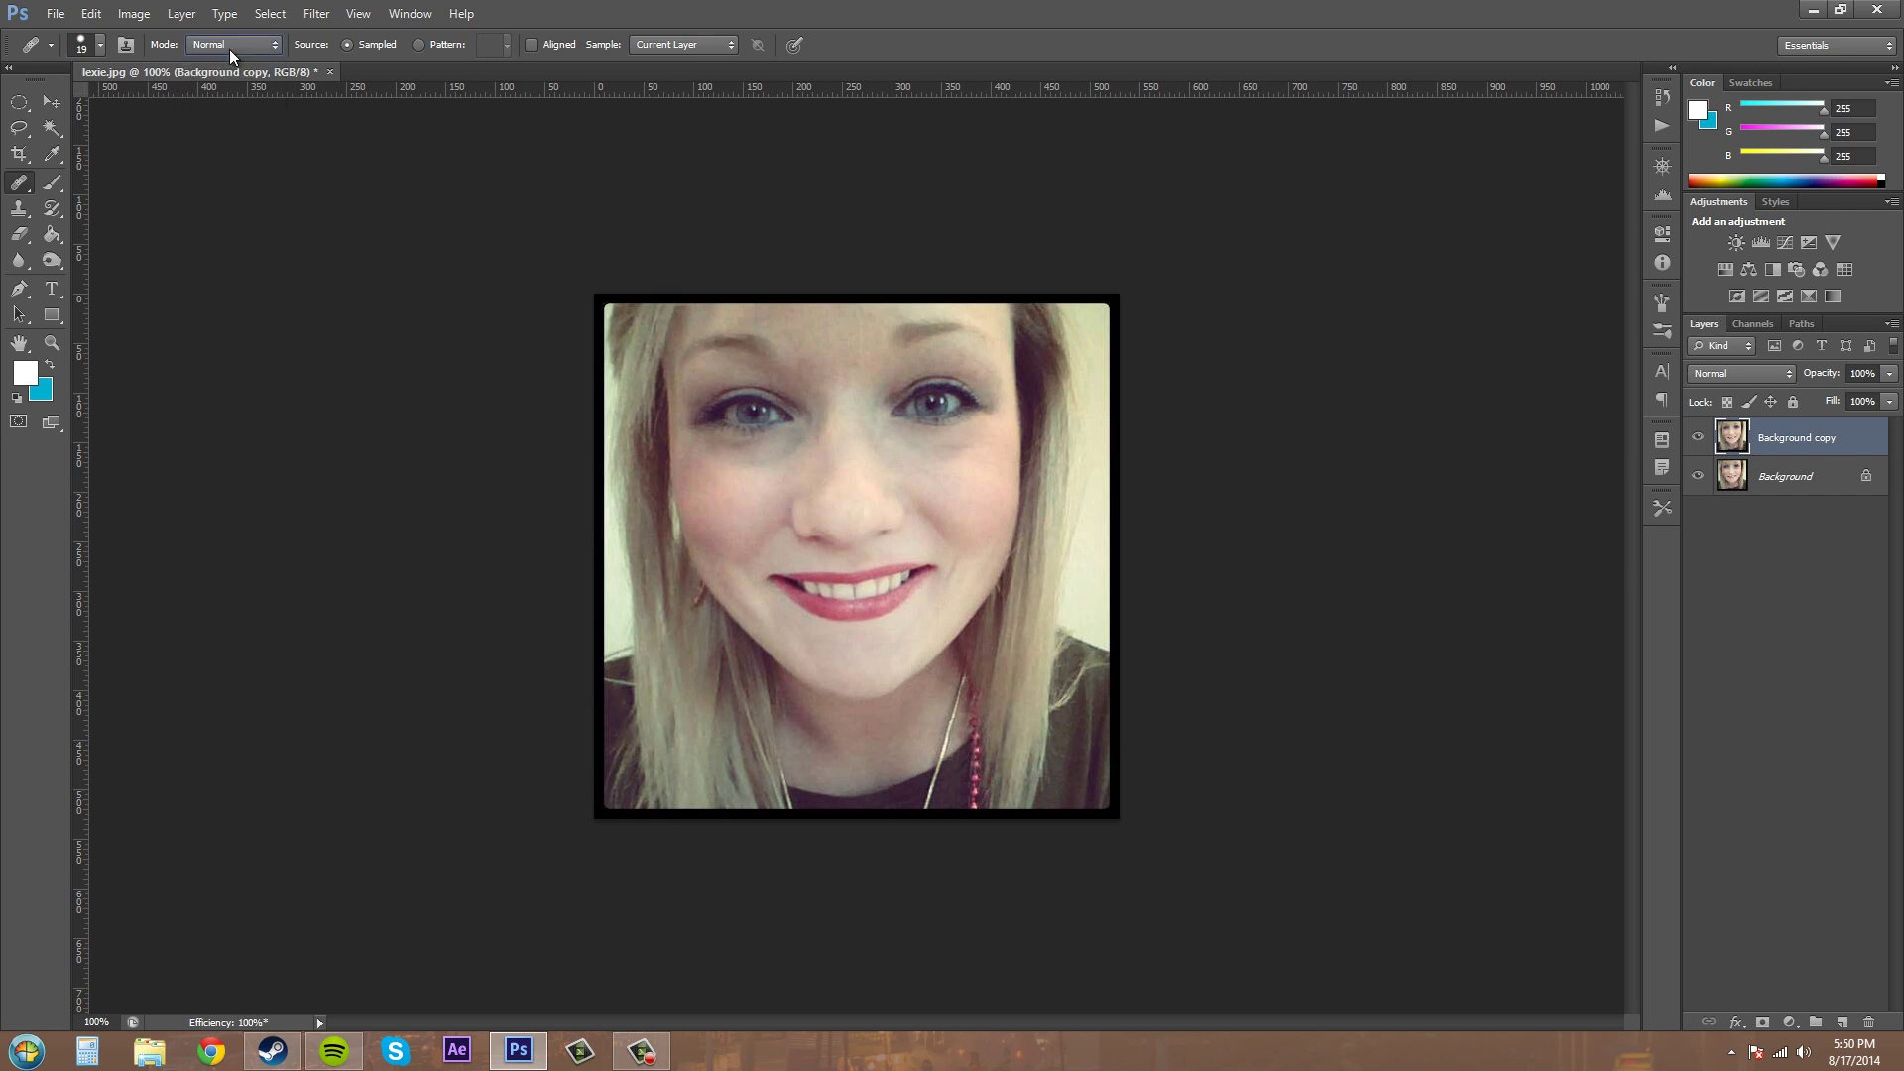
pyautogui.click(706, 480)
pyautogui.click(743, 474)
pyautogui.click(776, 454)
pyautogui.click(808, 431)
pyautogui.click(781, 453)
pyautogui.moveTo(739, 459)
pyautogui.mouseDown()
pyautogui.moveTo(803, 464)
pyautogui.moveTo(777, 456)
pyautogui.moveTo(806, 446)
pyautogui.moveTo(734, 459)
pyautogui.mouseUp()
# Heal spots on the nose tip, beside the nose and on the chin, and smooth left under-eye lines
pyautogui.click(880, 507)
pyautogui.click(831, 496)
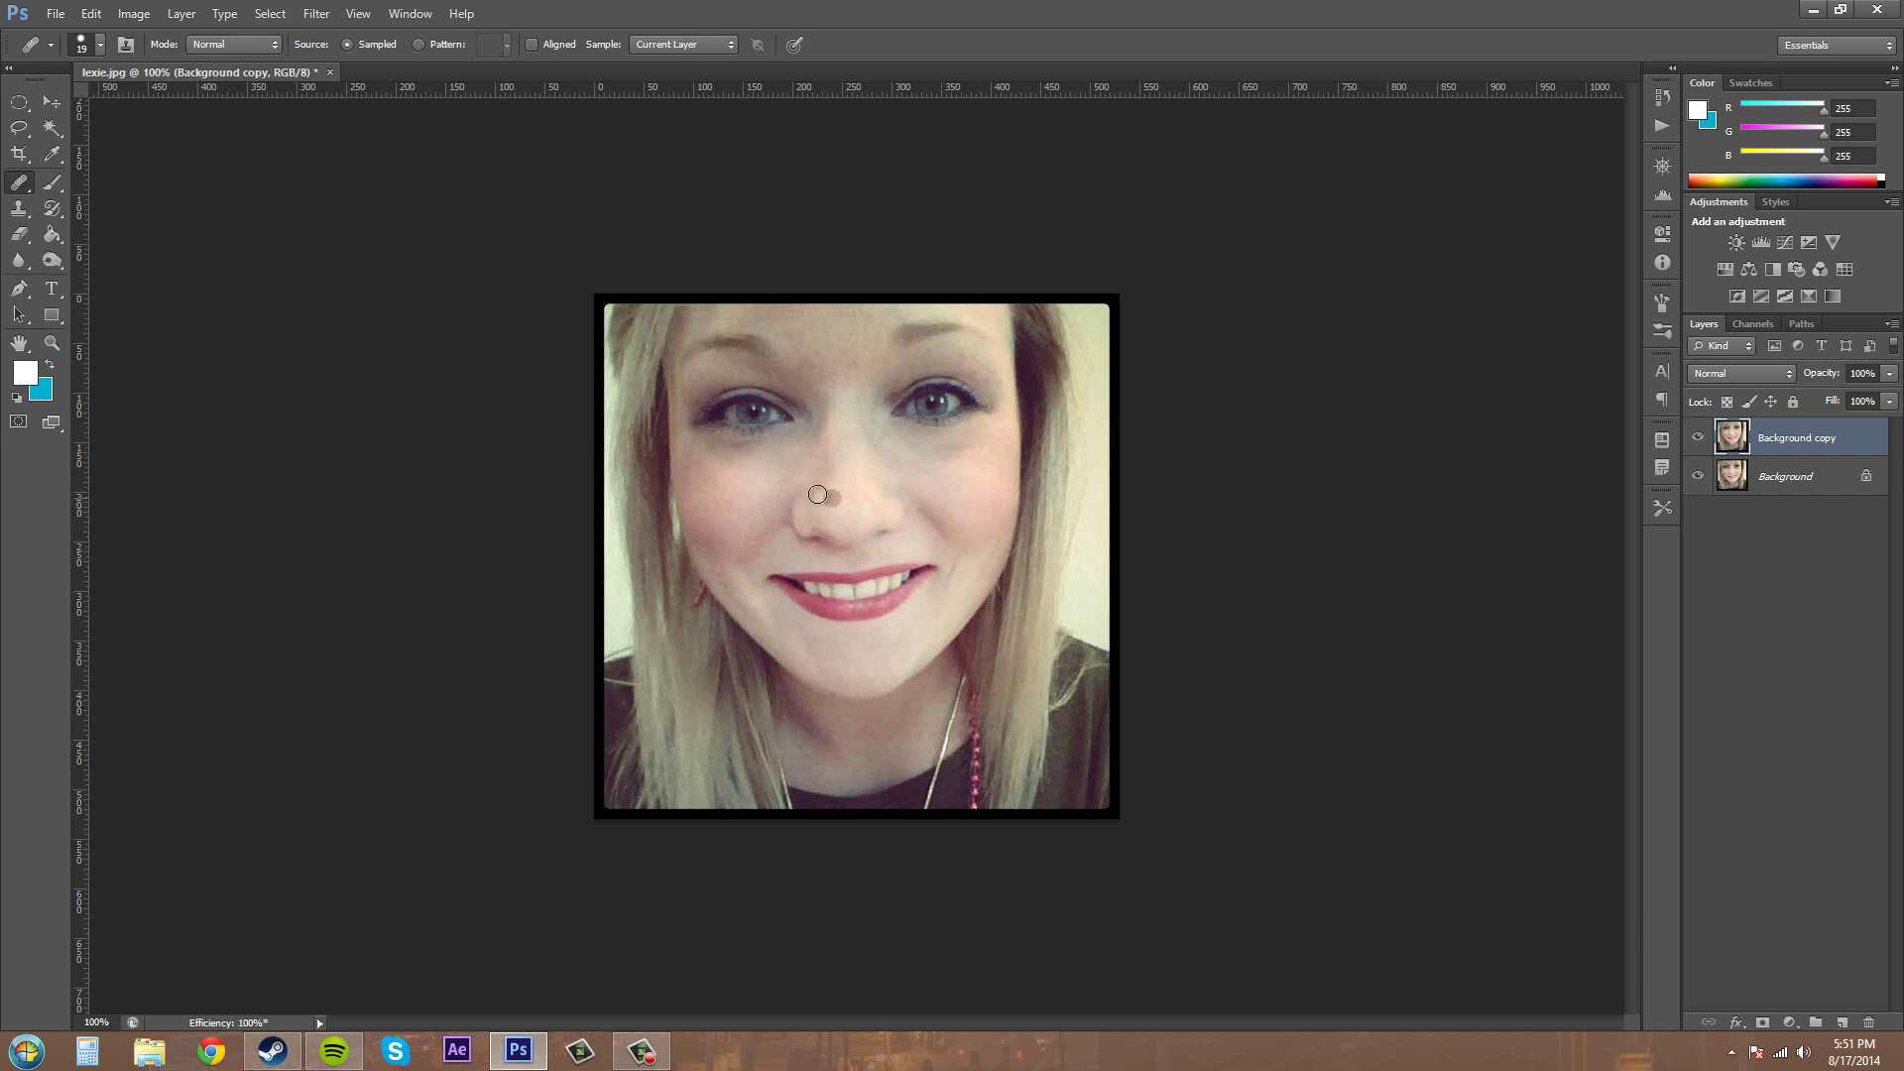
pyautogui.click(896, 628)
pyautogui.click(745, 466)
pyautogui.click(724, 453)
pyautogui.moveTo(718, 447); pyautogui.dragTo(758, 450)
# Heal the right under-eye skin and right cheek, undoing a stray dab on the hair edge
pyautogui.click(1074, 475)
pyautogui.click(938, 454)
pyautogui.click(995, 494)
pyautogui.click(943, 451)
pyautogui.click(1042, 630)
pyautogui.hotkey('ctrl', 'z')
# Heal remaining spots on the left jaw and left cheek
pyautogui.click(719, 613)
pyautogui.click(726, 498)
pyautogui.click(731, 481)
# Set the healing Source to Pattern, try a pattern stroke across the cheek, undo it, and browse patterns
pyautogui.click(418, 45)
pyautogui.click(507, 45)
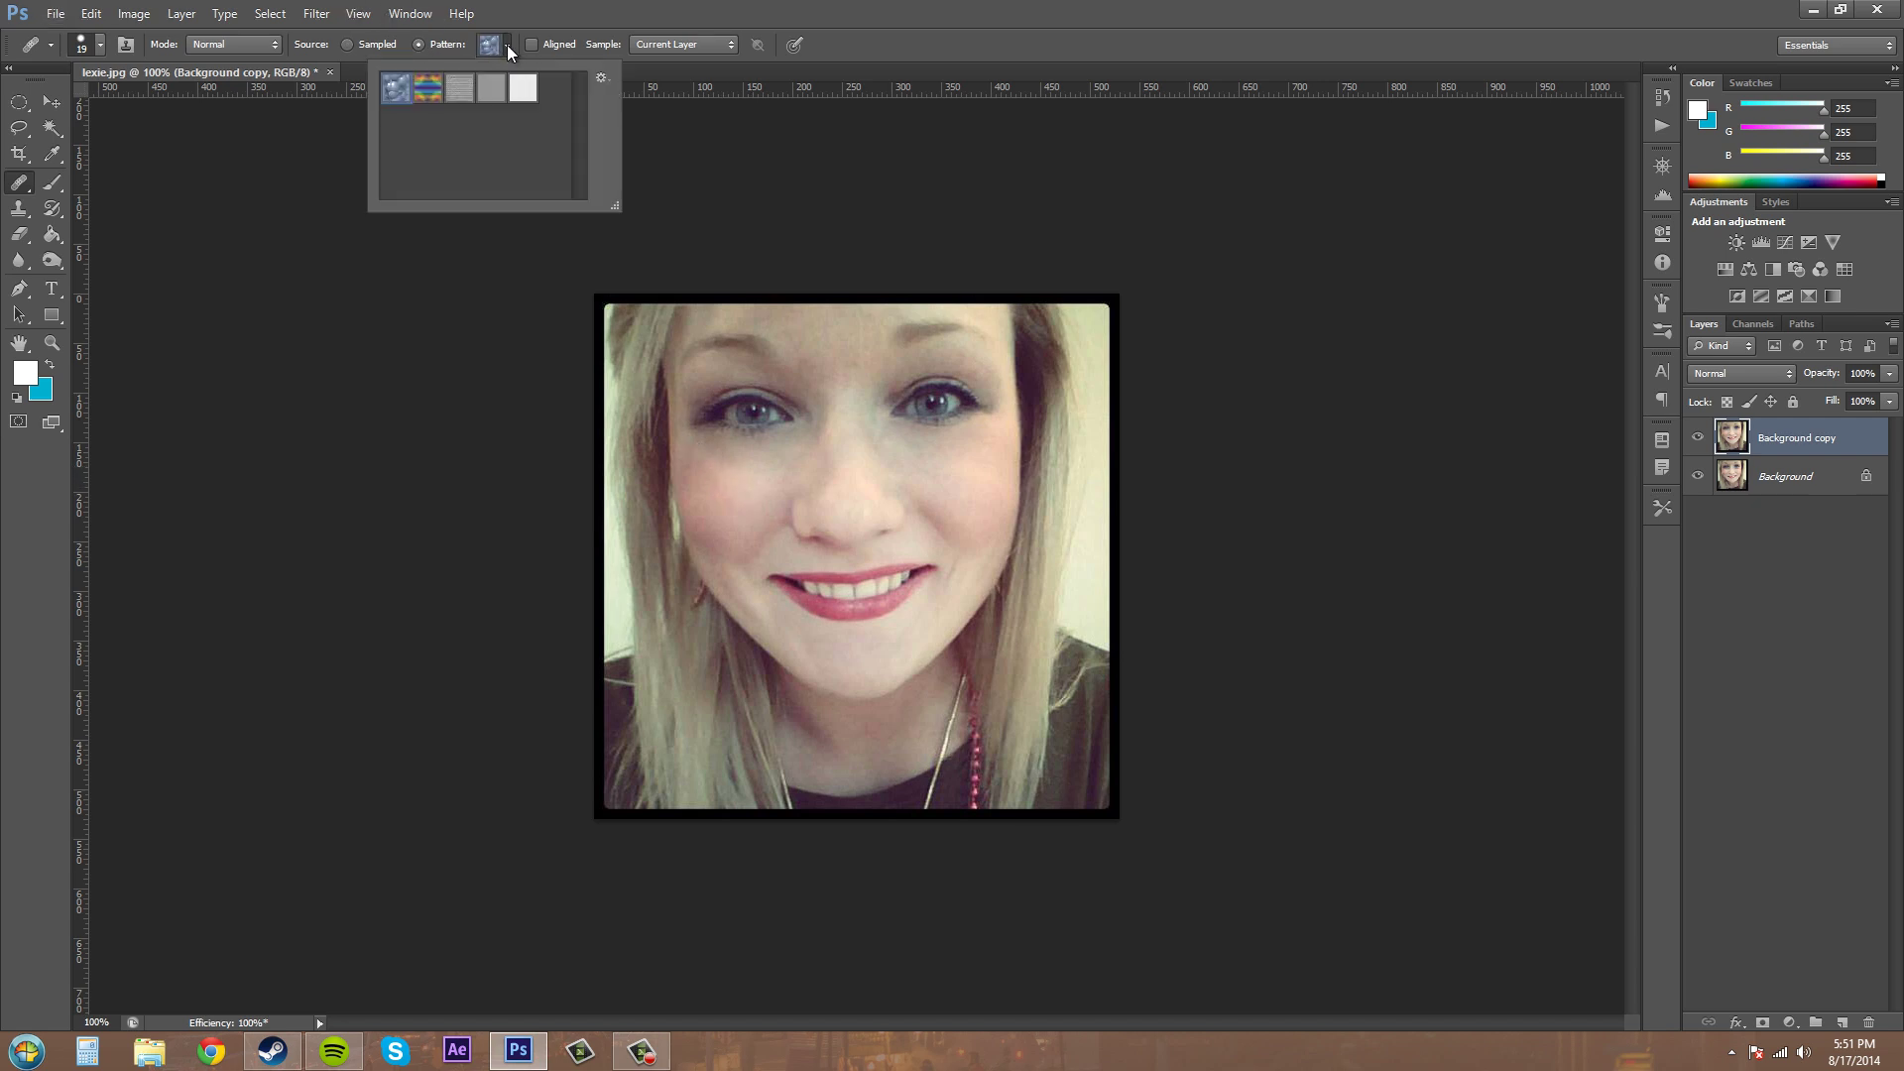
pyautogui.click(507, 45)
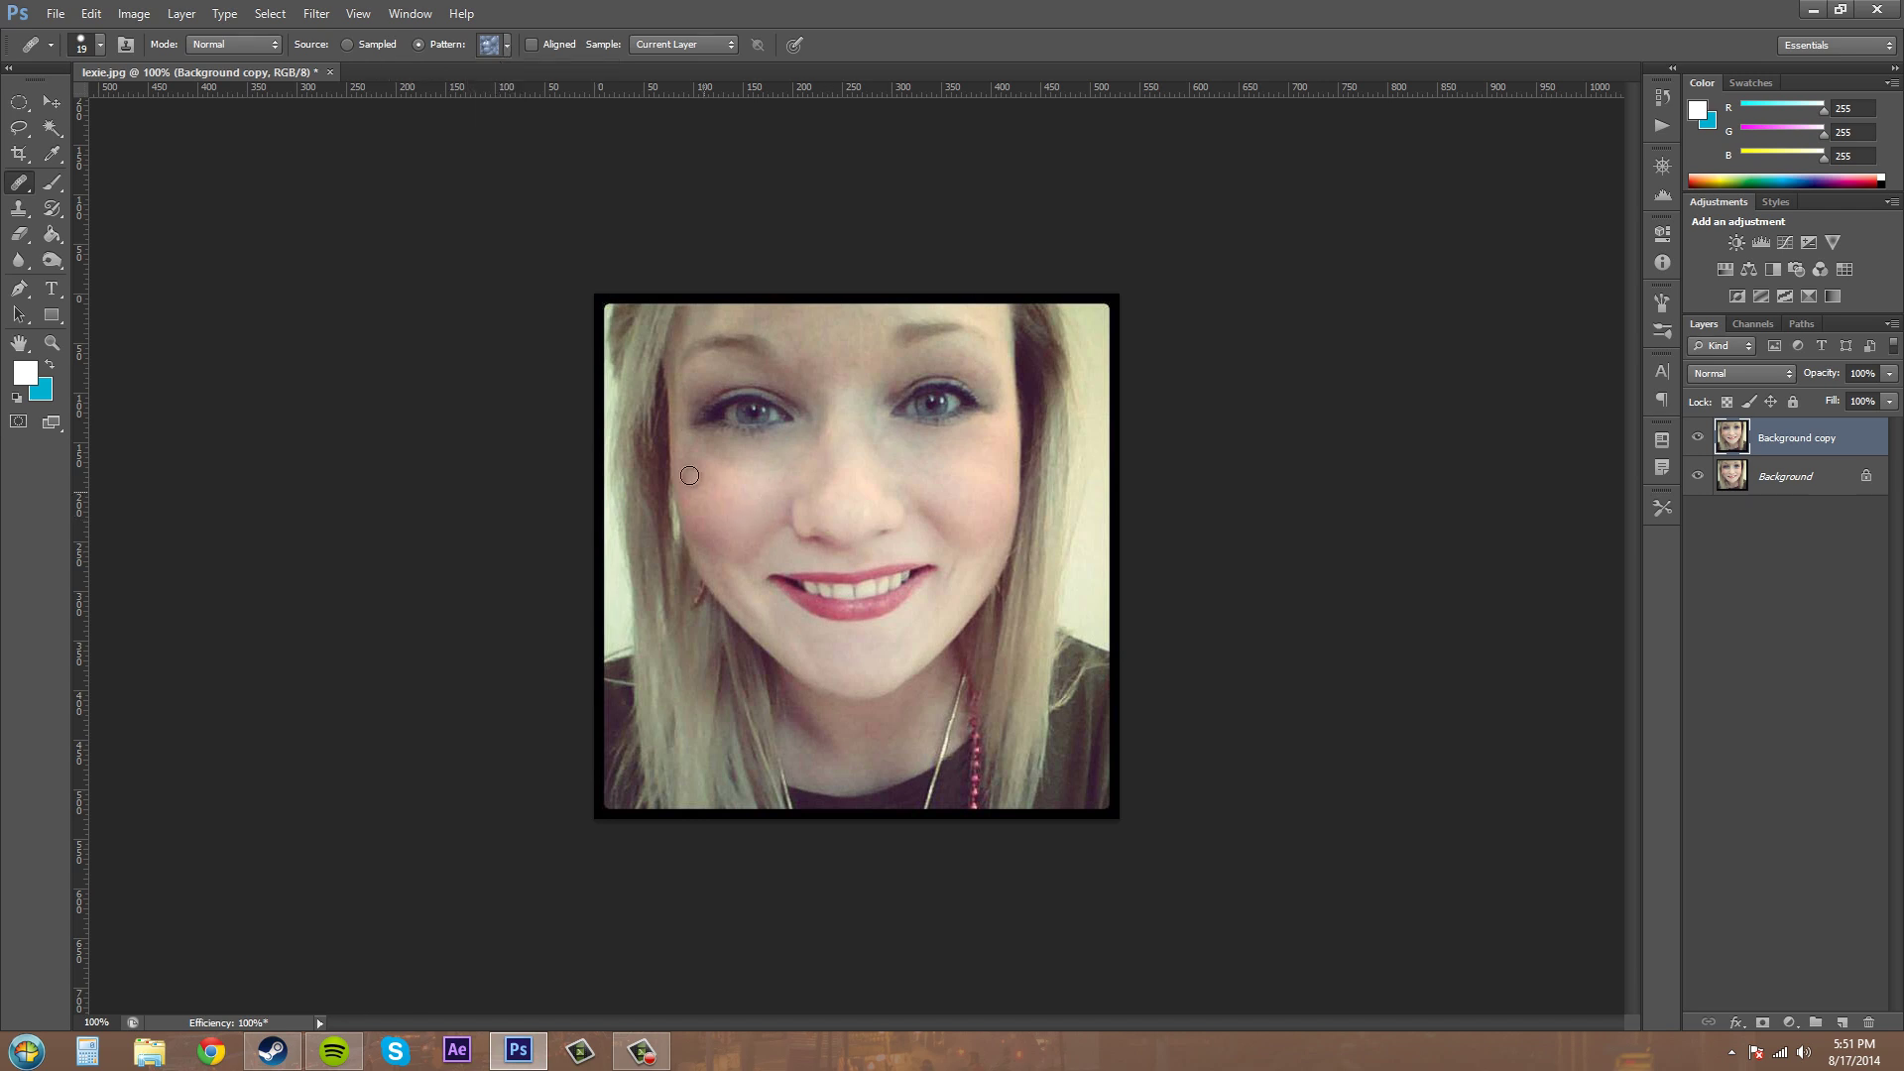
pyautogui.moveTo(704, 484); pyautogui.dragTo(805, 476)
pyautogui.hotkey('ctrl', 'z')
pyautogui.click(506, 45)
pyautogui.click(508, 45)
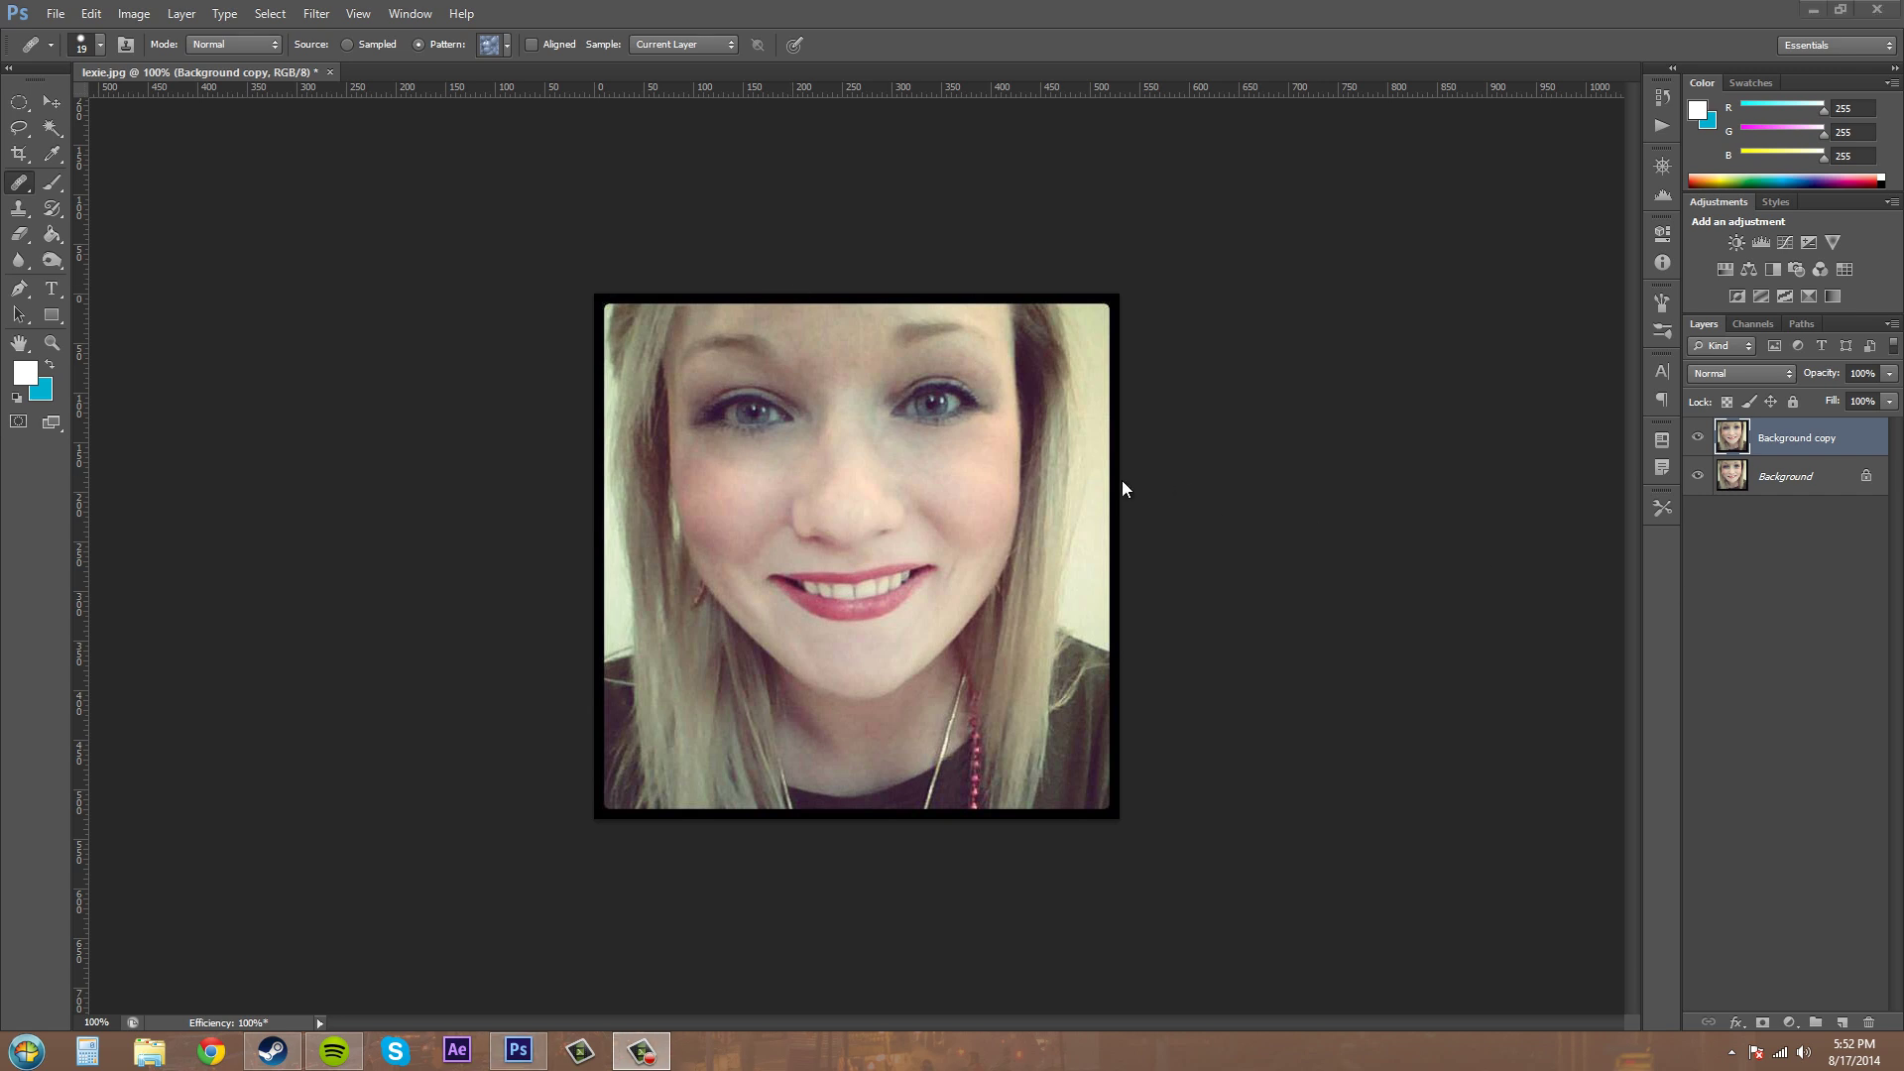
# Review the Sample options and keep healing sampling from Current Layer
pyautogui.click(694, 46)
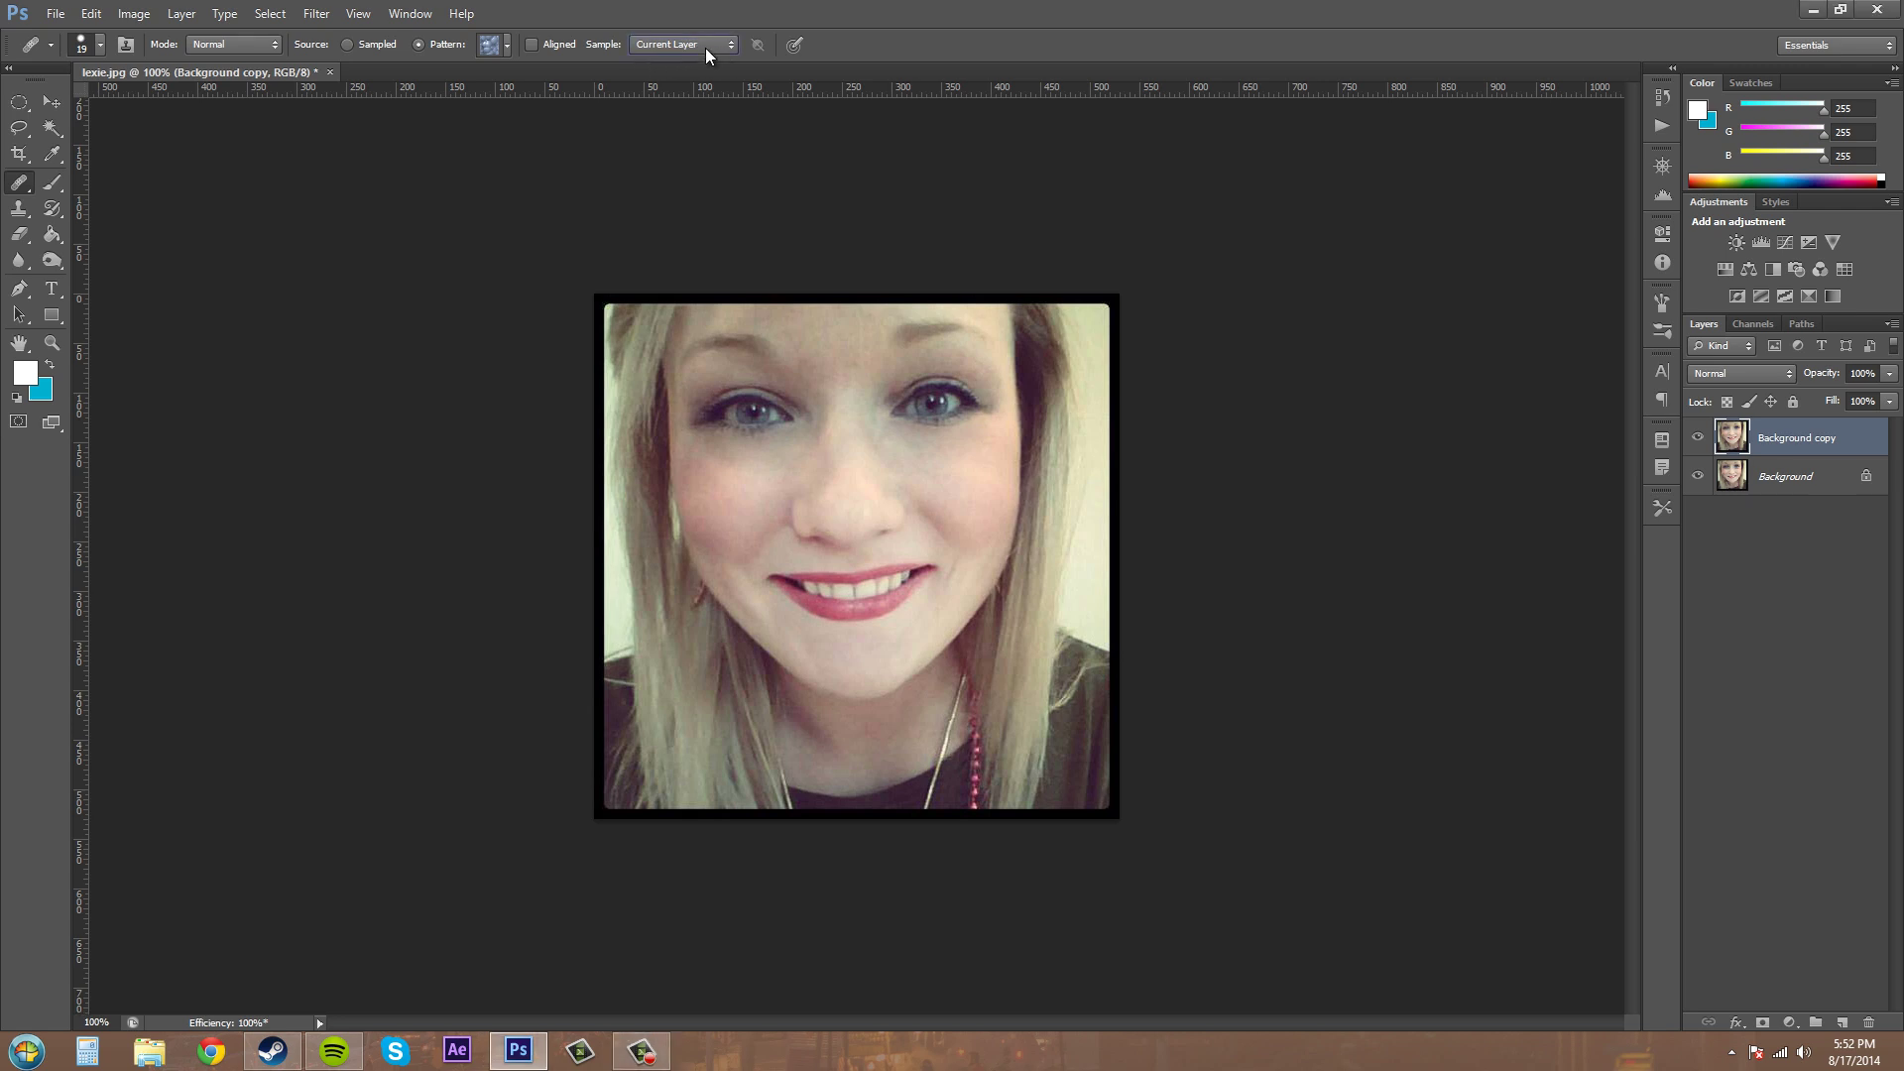
pyautogui.click(700, 48)
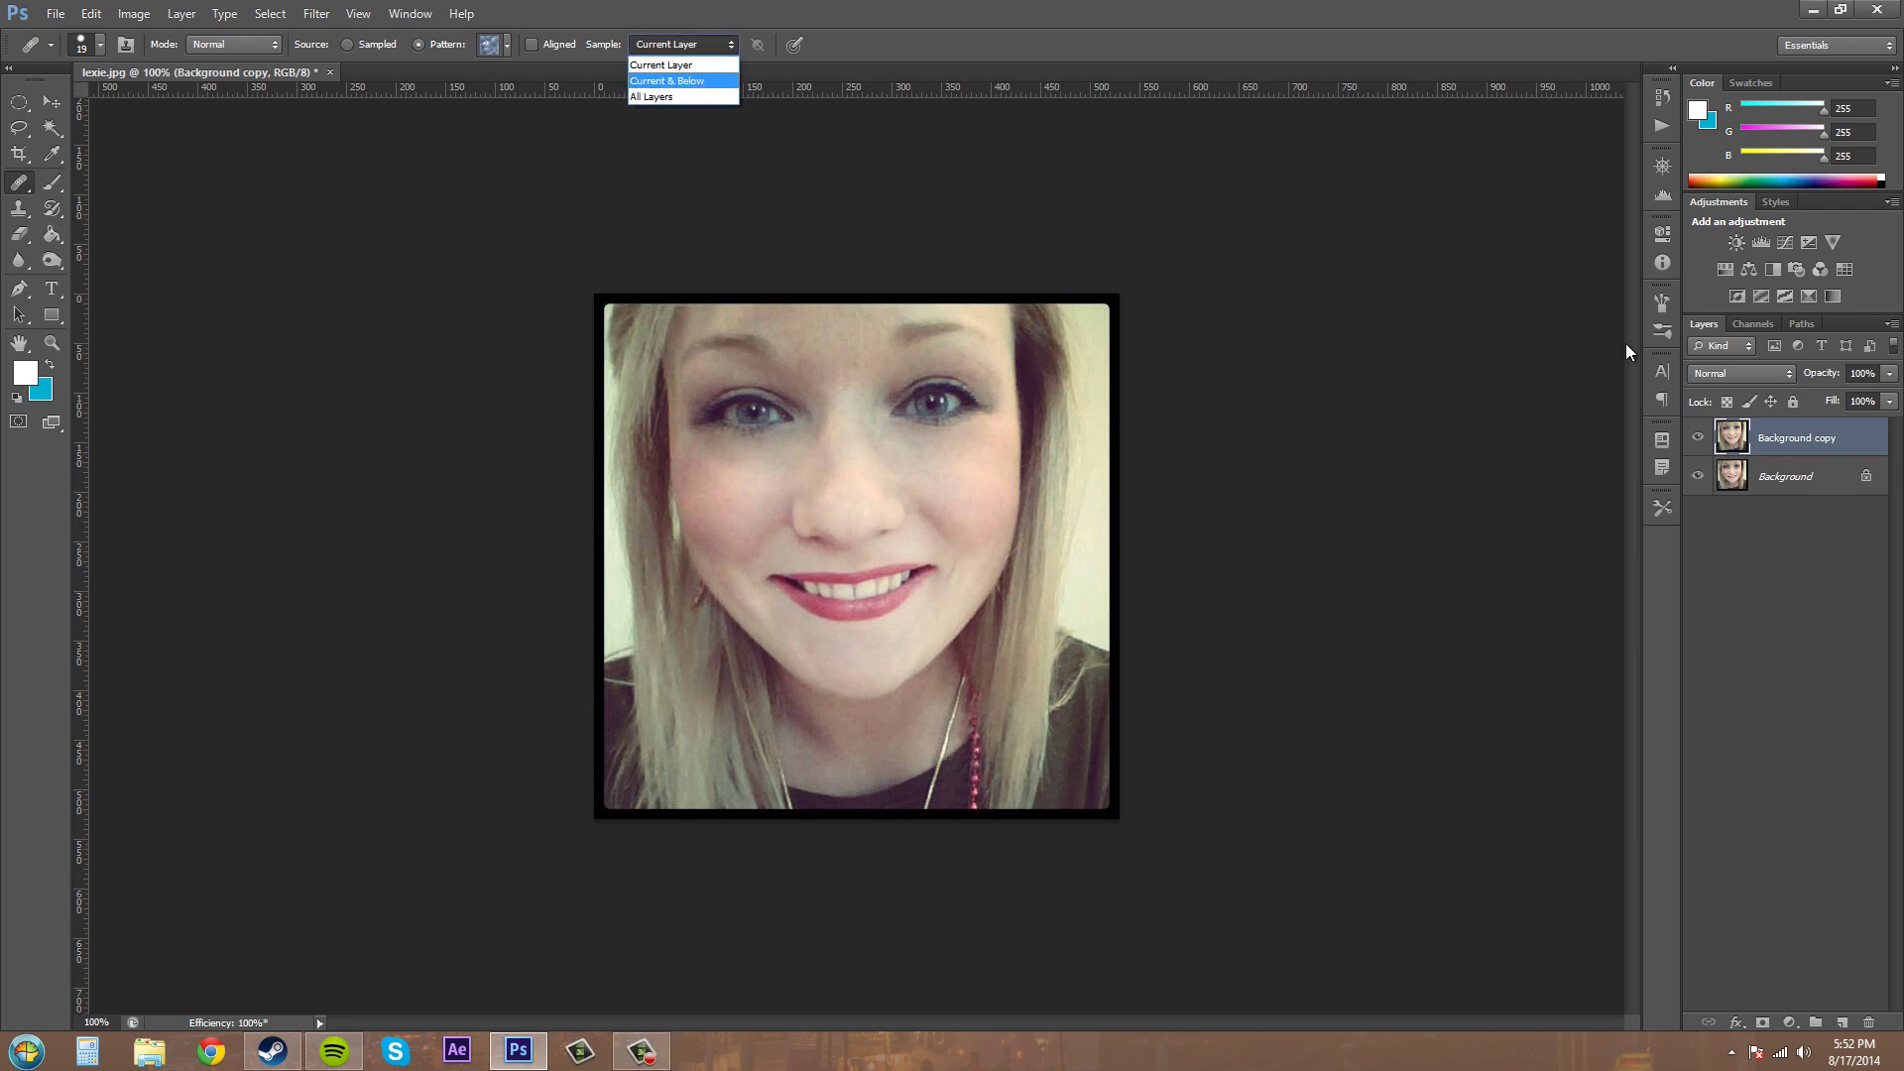
pyautogui.press('Down')
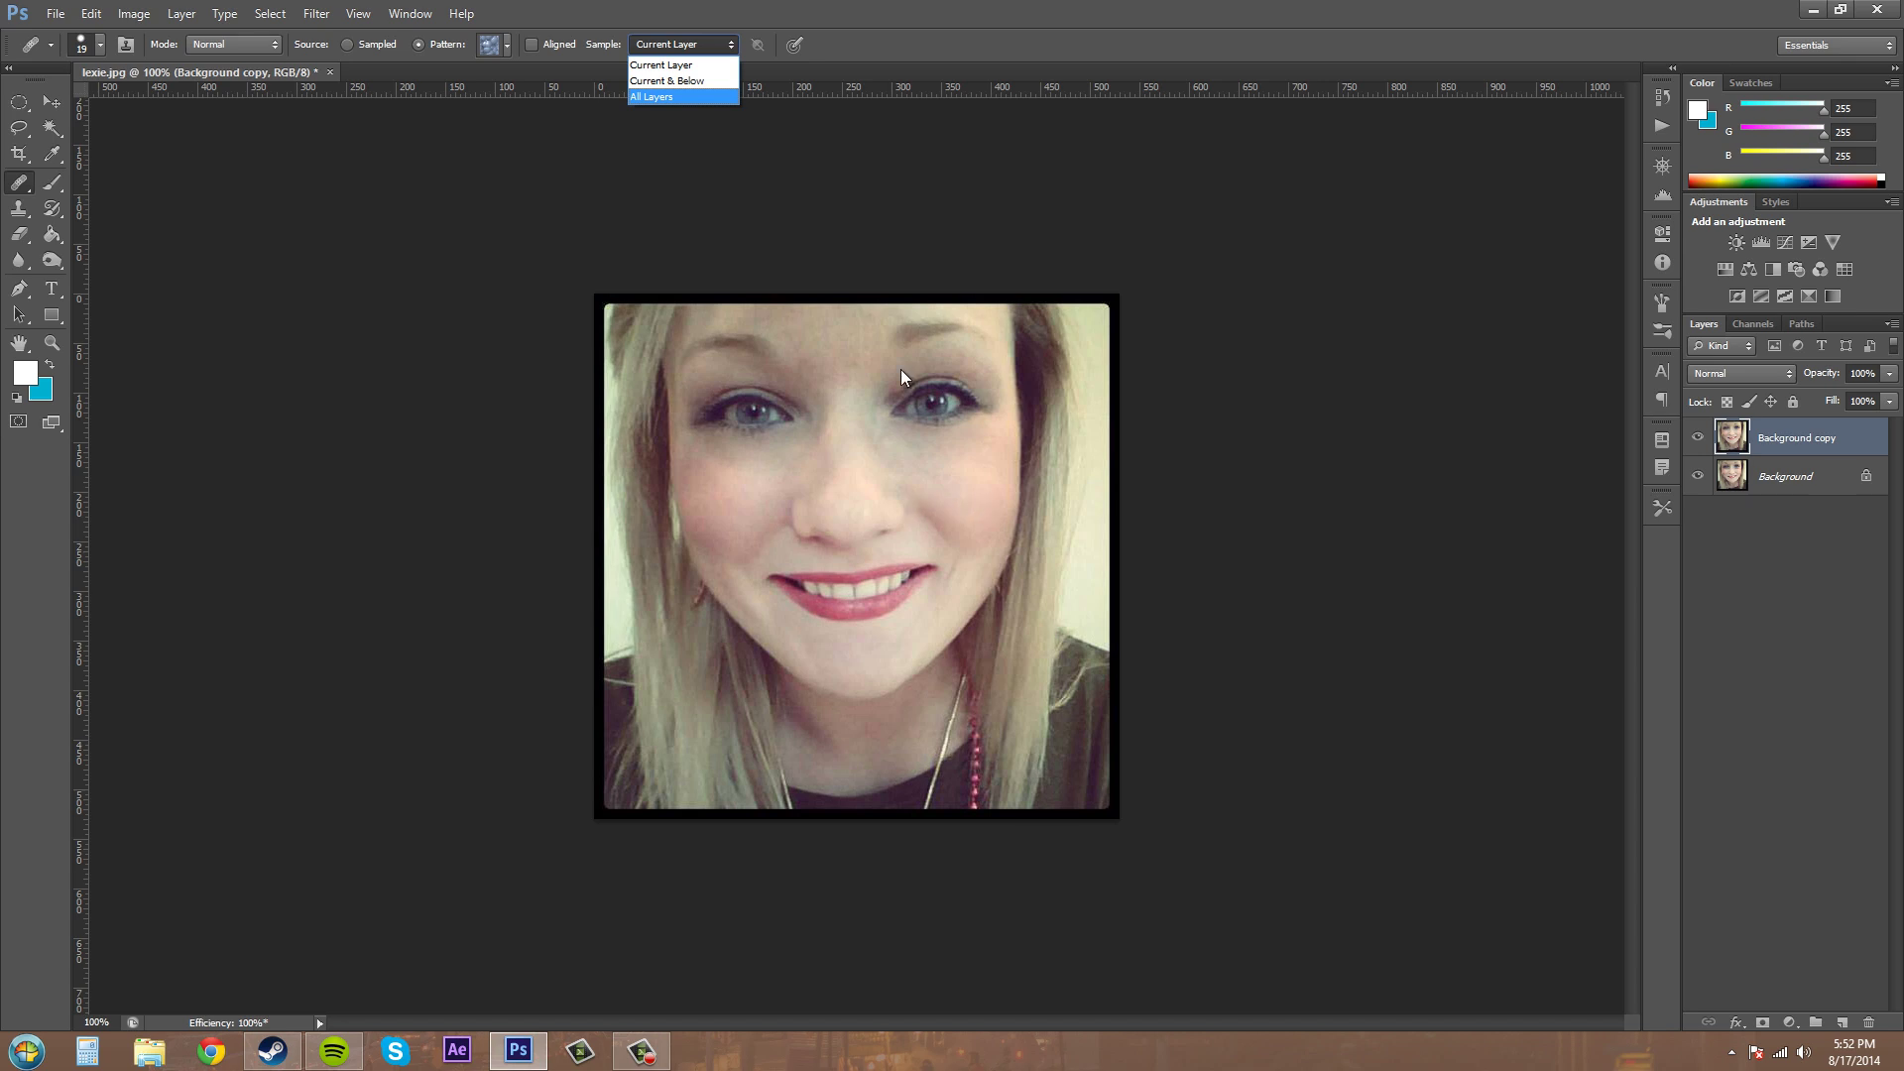
pyautogui.click(669, 66)
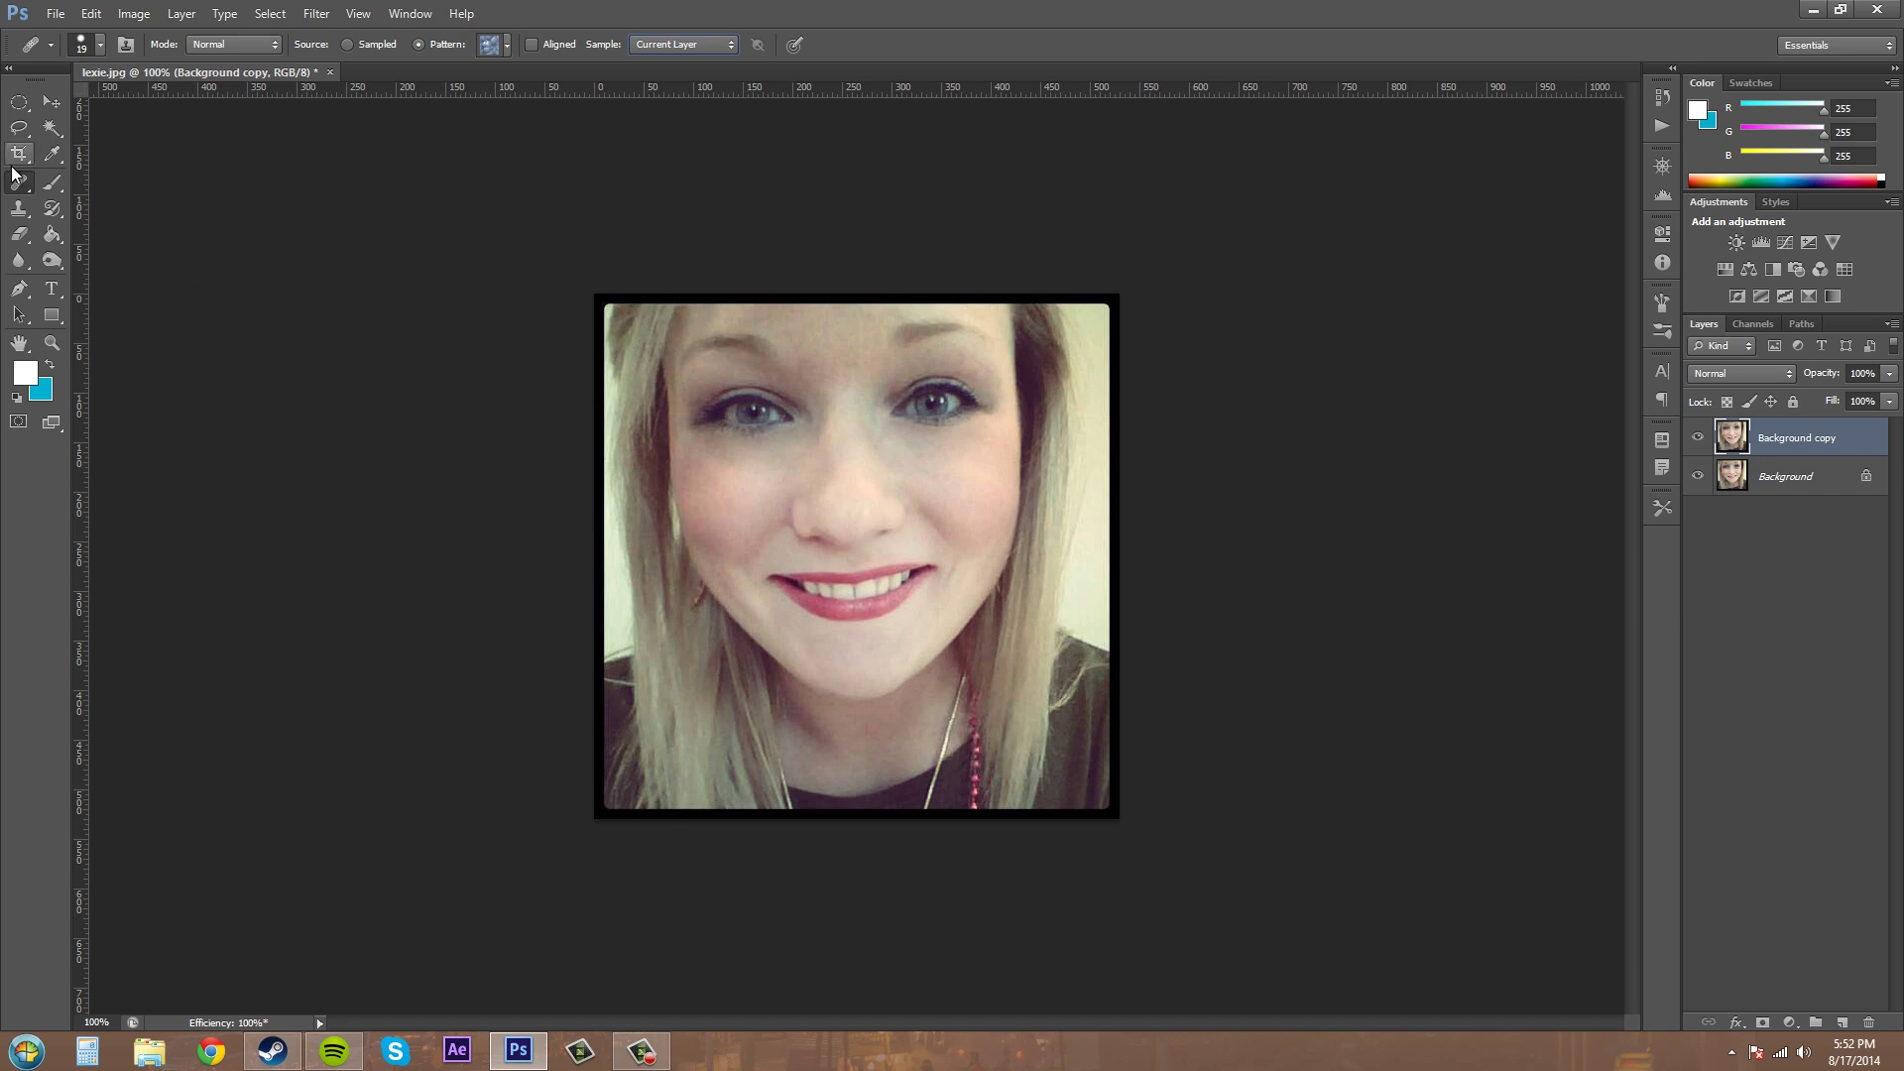
# Blur the skin under both eyes with the Blur tool at 25% strength
pyautogui.click(18, 260)
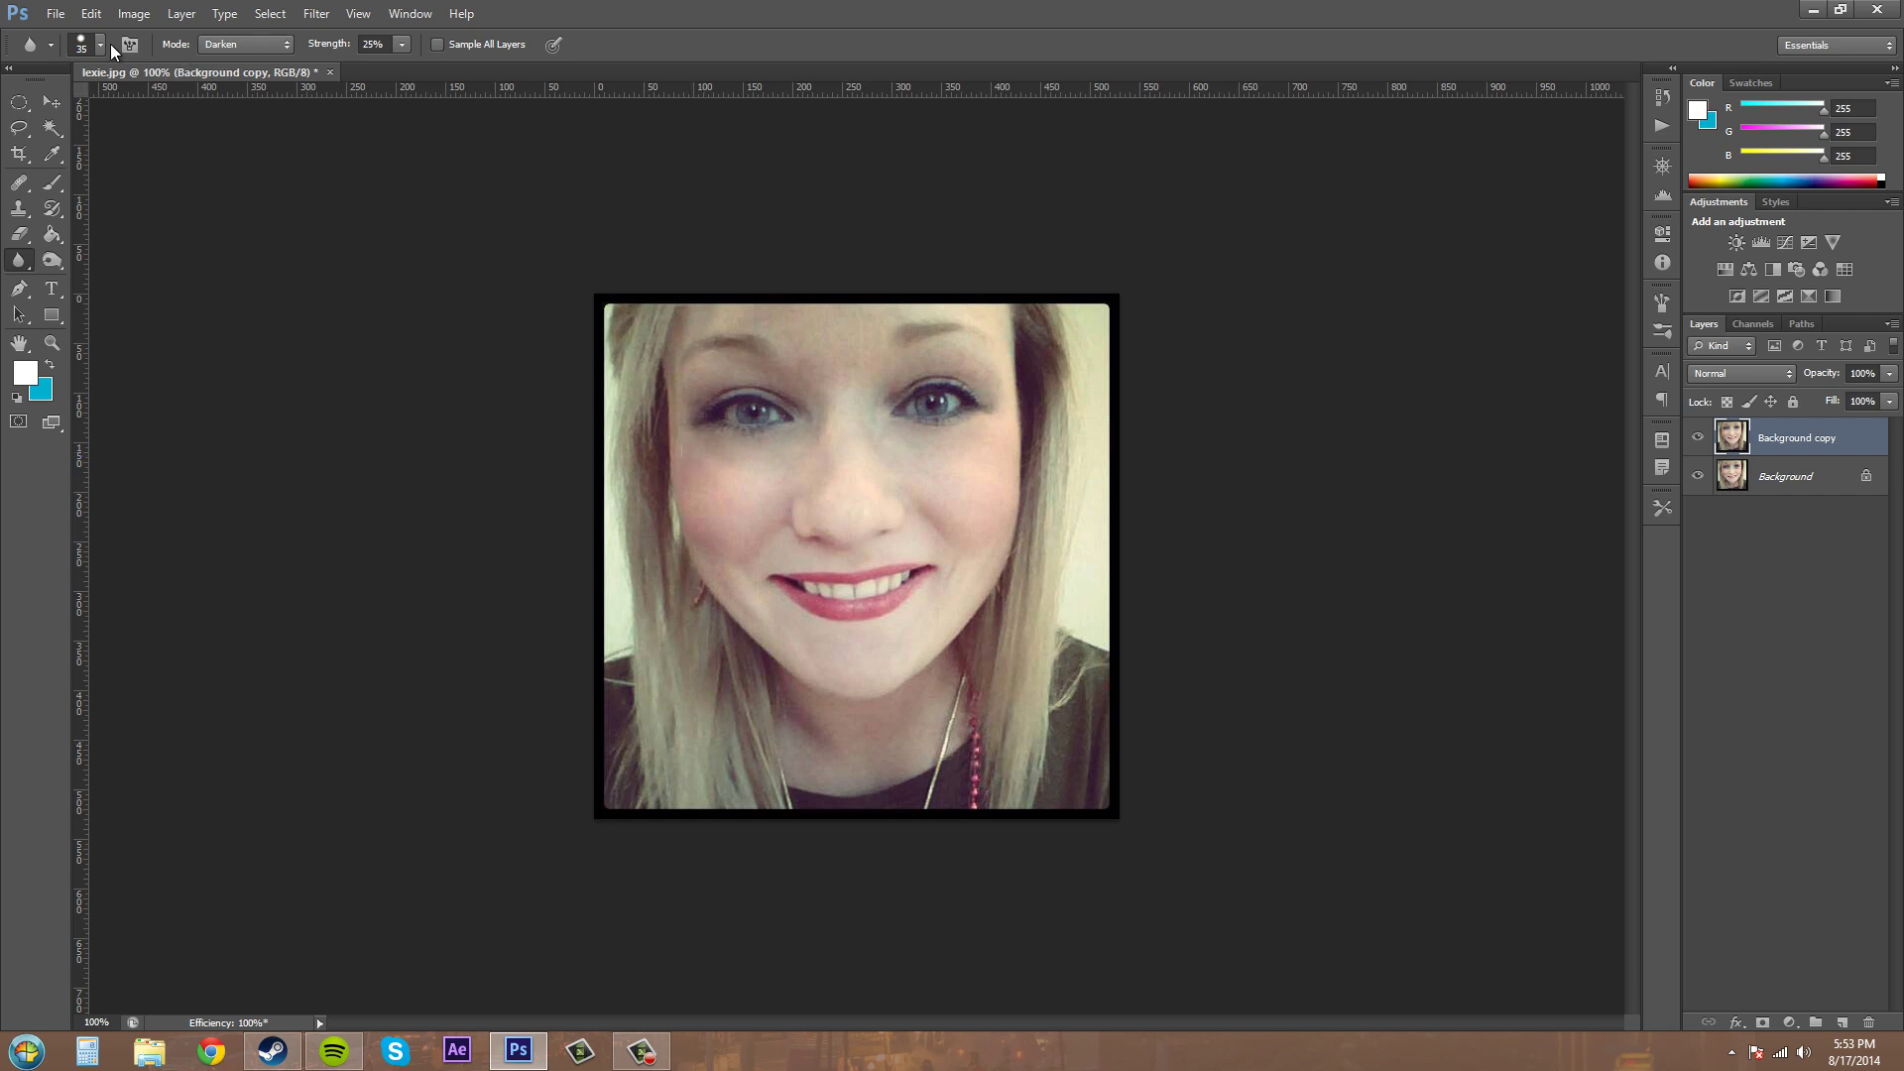
pyautogui.click(402, 45)
pyautogui.click(403, 46)
pyautogui.moveTo(714, 460)
pyautogui.mouseDown()
pyautogui.moveTo(788, 449)
pyautogui.moveTo(786, 467)
pyautogui.moveTo(704, 461)
pyautogui.mouseUp()
pyautogui.moveTo(926, 425)
pyautogui.mouseDown()
pyautogui.moveTo(905, 433)
pyautogui.moveTo(980, 441)
pyautogui.moveTo(918, 450)
pyautogui.mouseUp()
pyautogui.click(1696, 438)
pyautogui.click(1697, 438)
pyautogui.click(1697, 438)
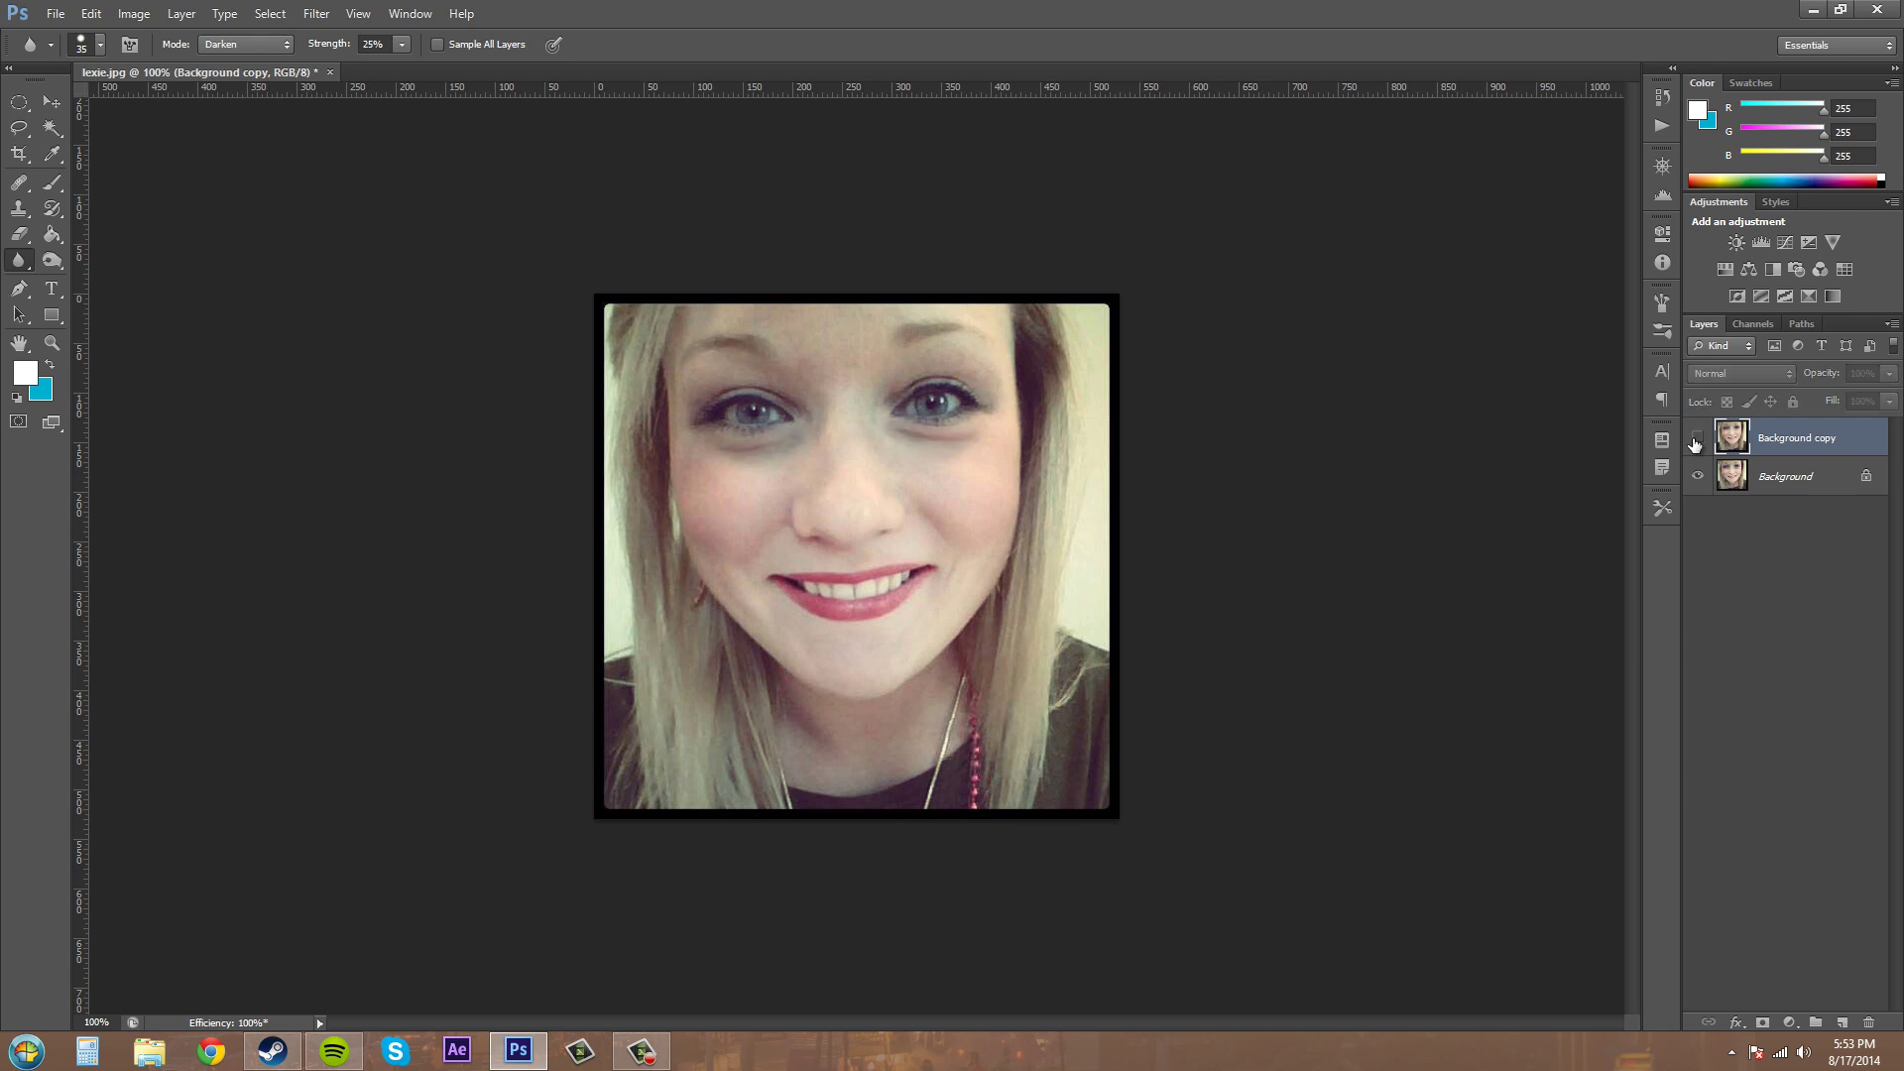
pyautogui.click(1696, 439)
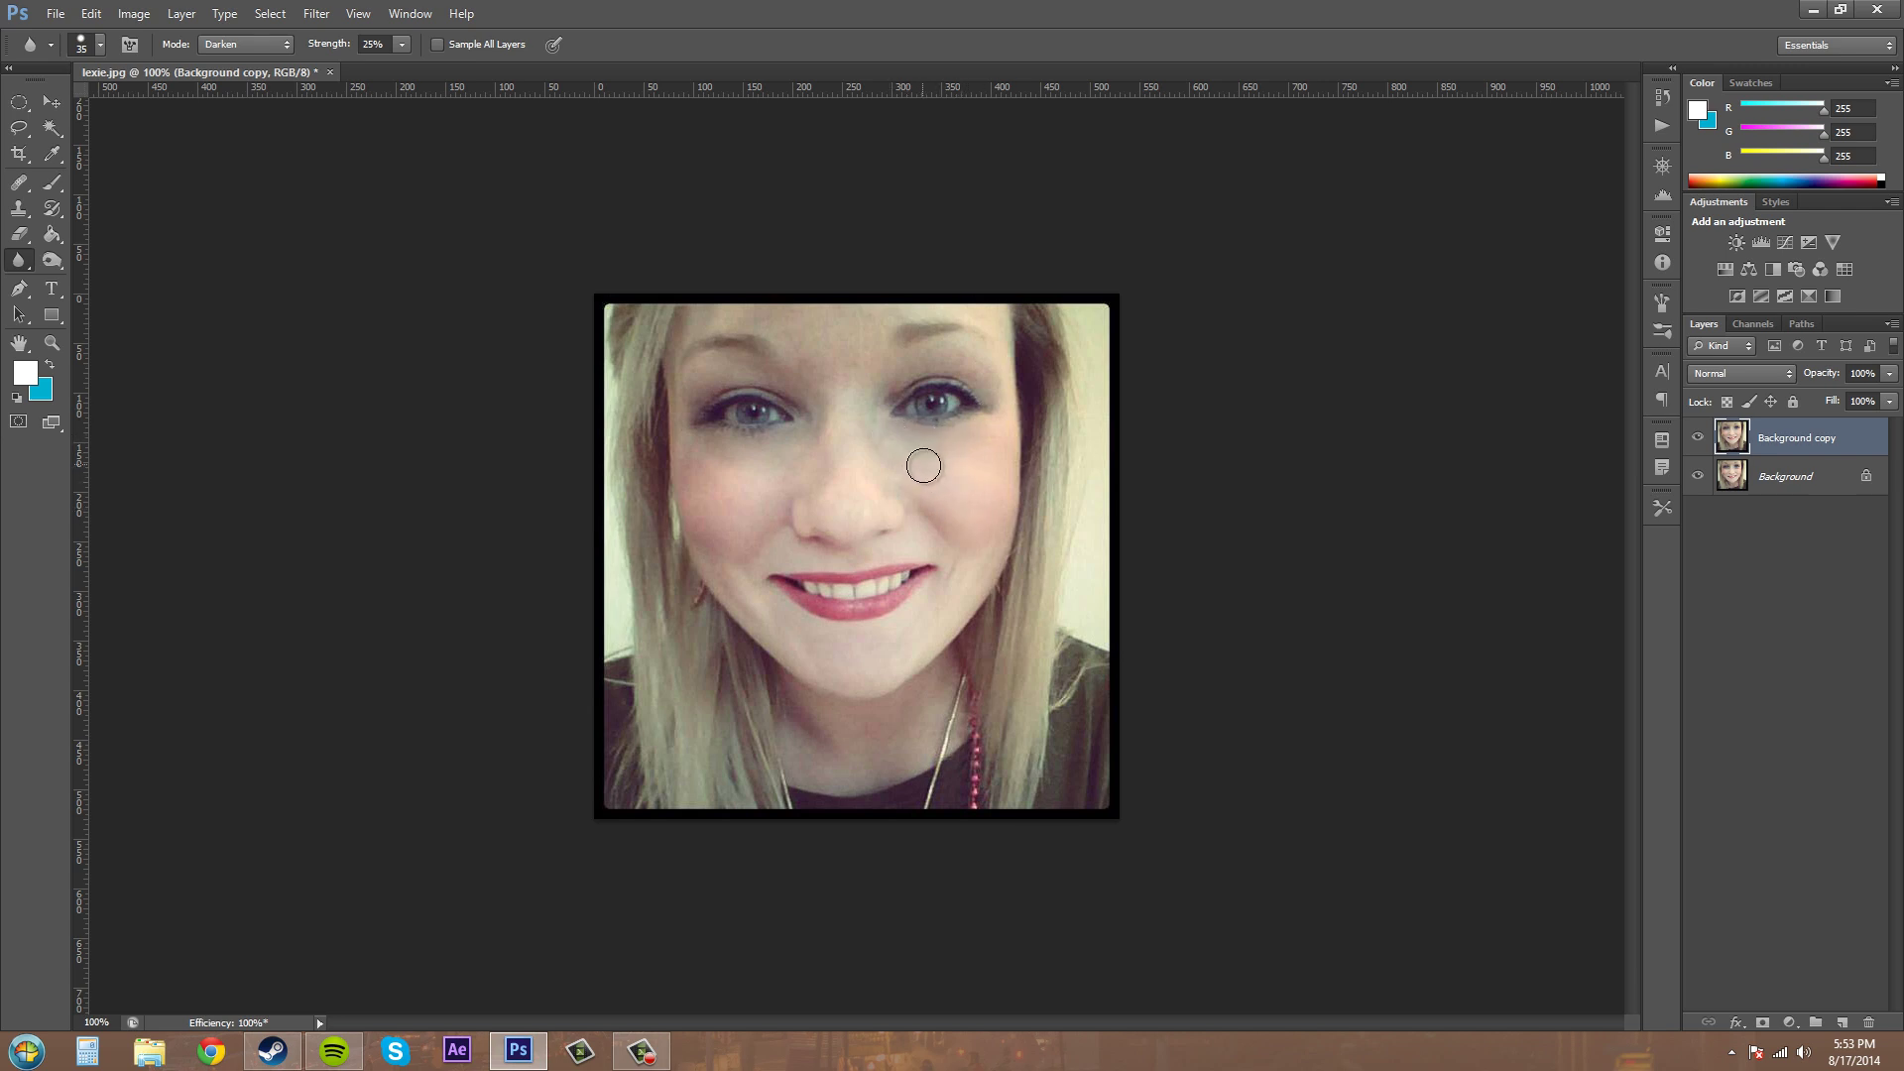
pyautogui.click(642, 1051)
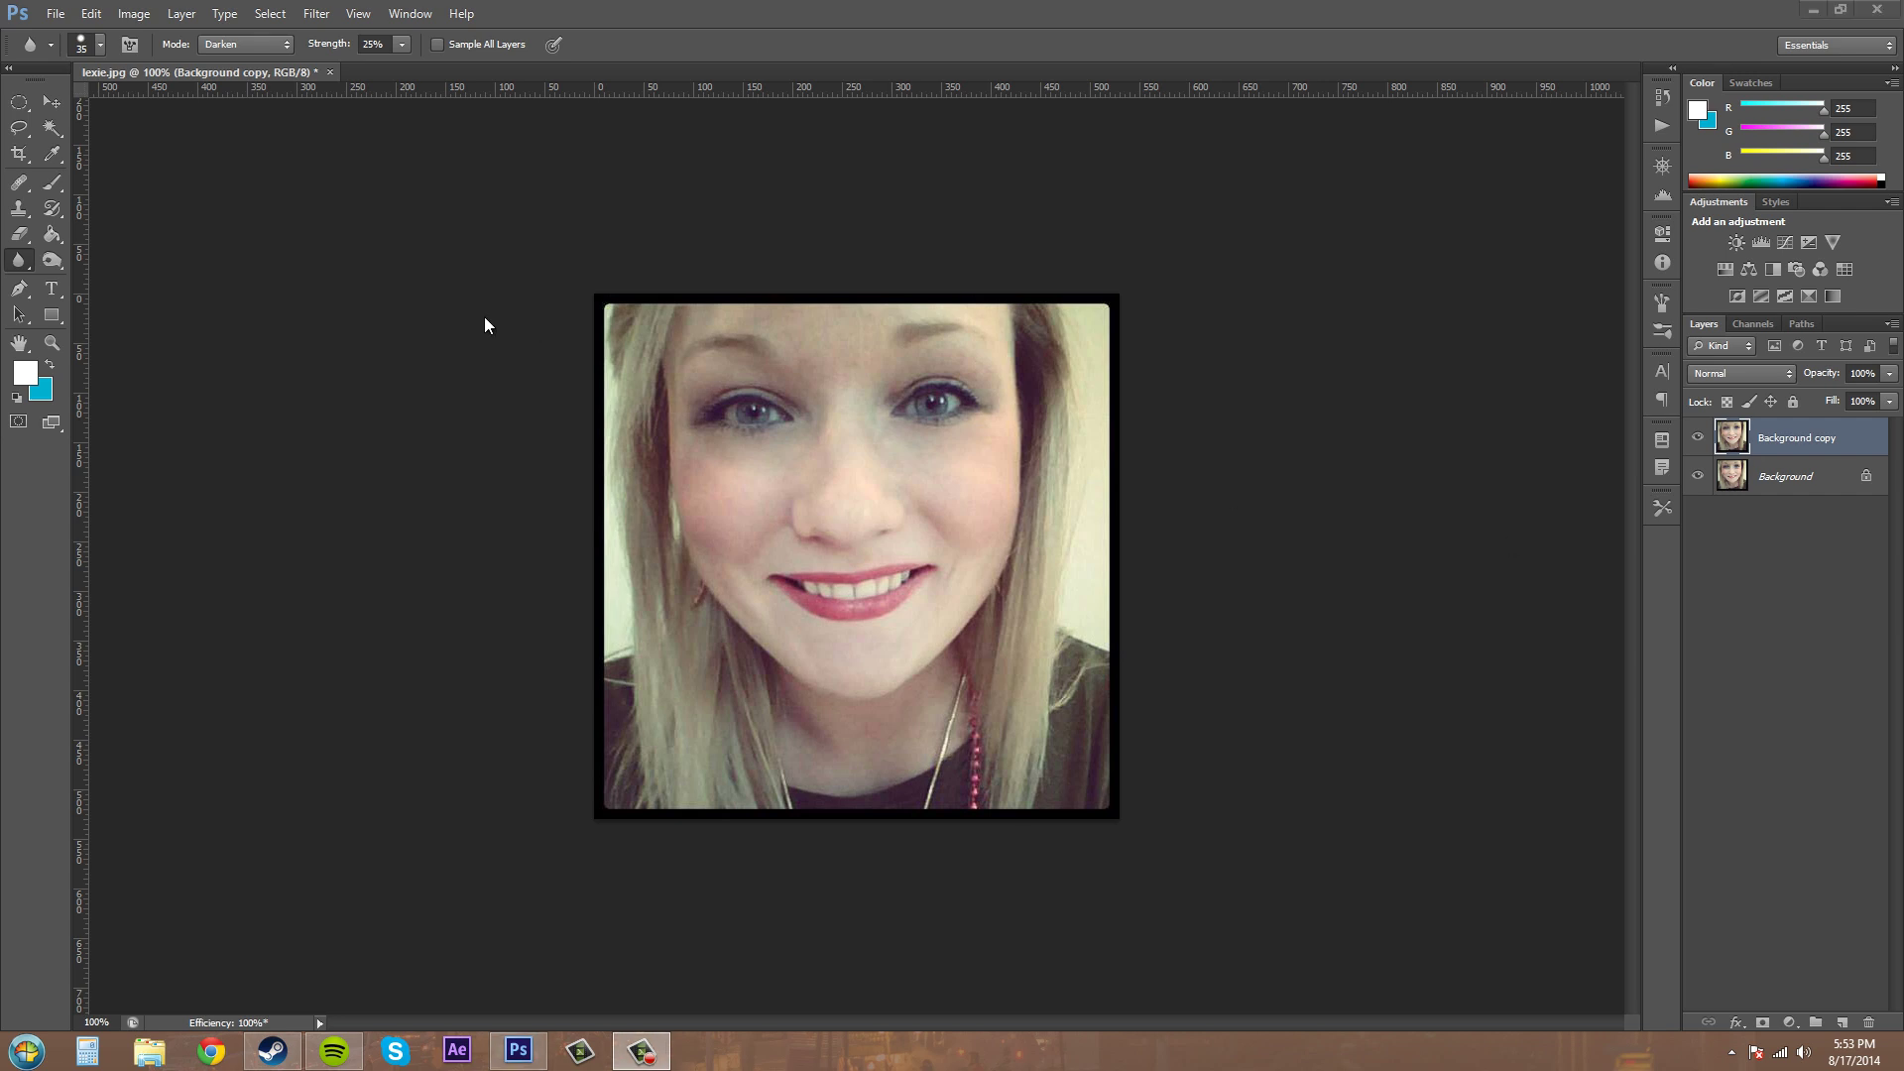
# Switch back to the Patch Tool from the healing tool group
pyautogui.click(27, 189)
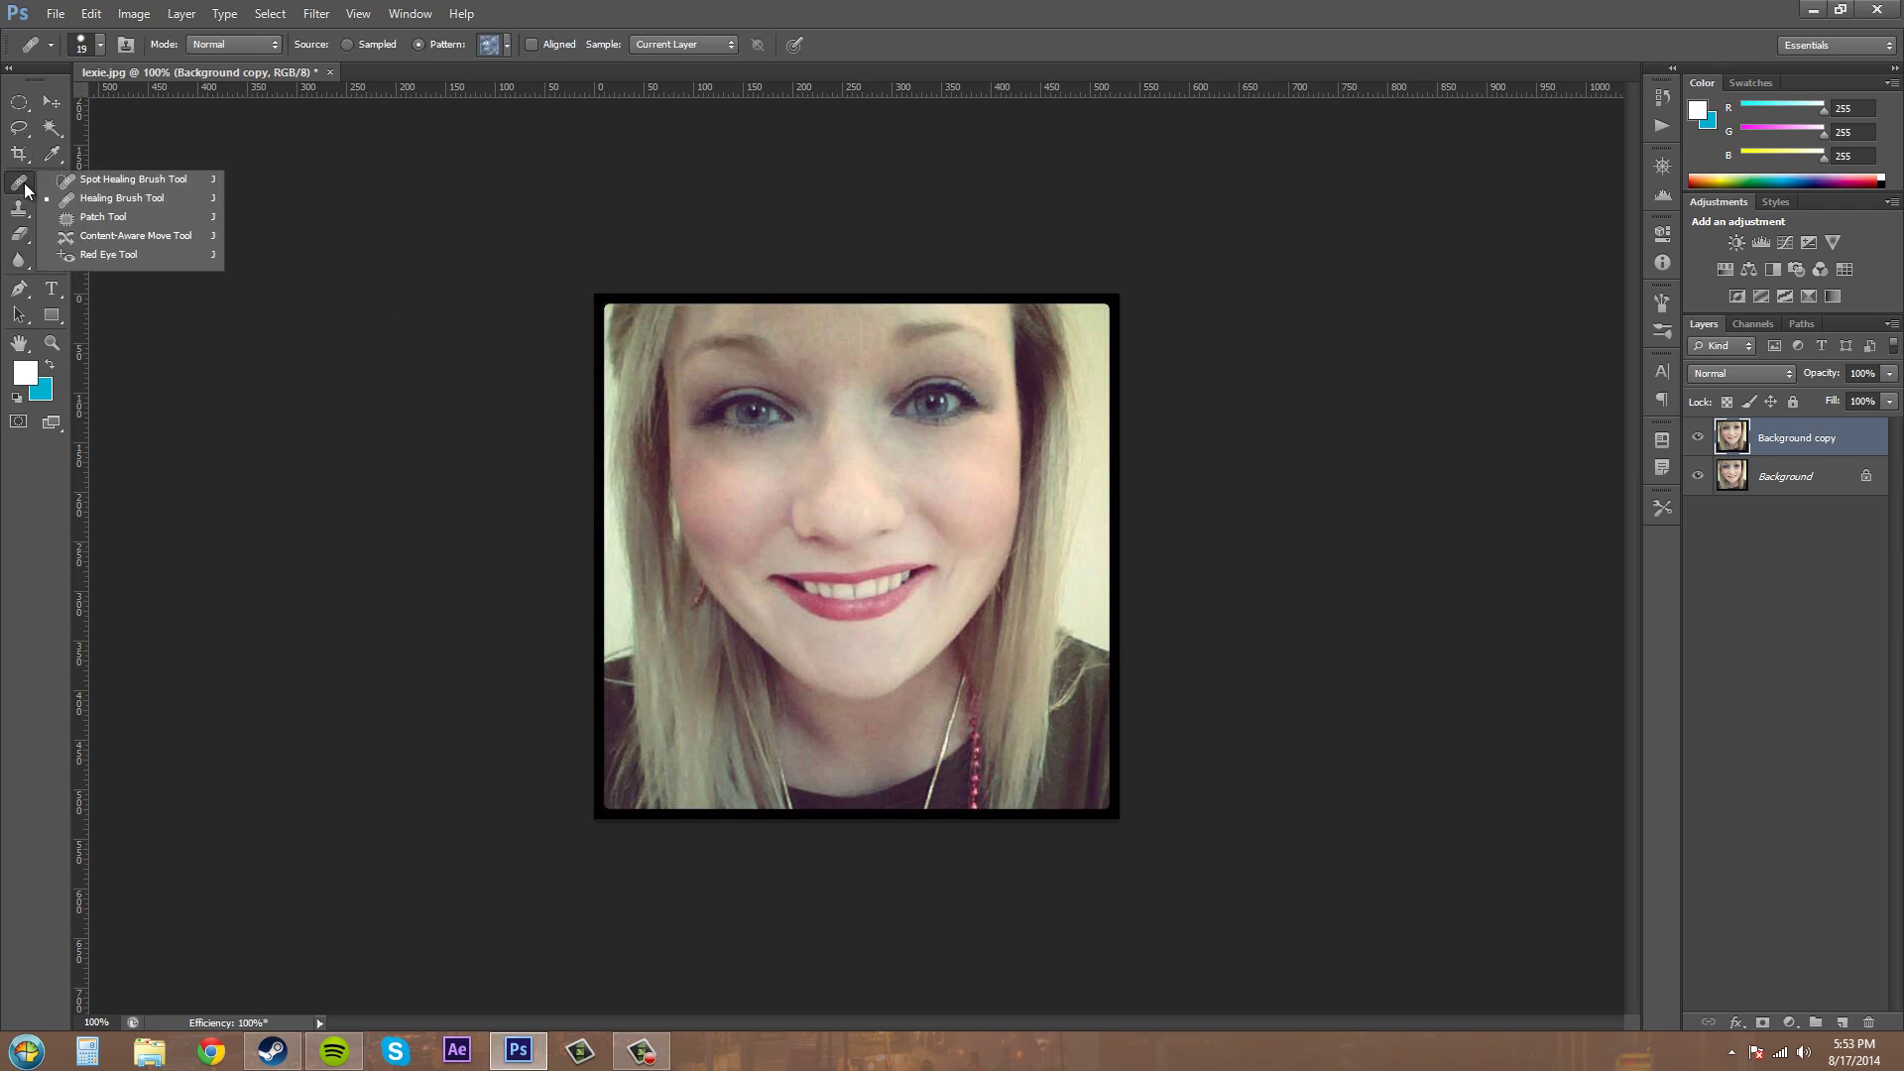
pyautogui.click(90, 221)
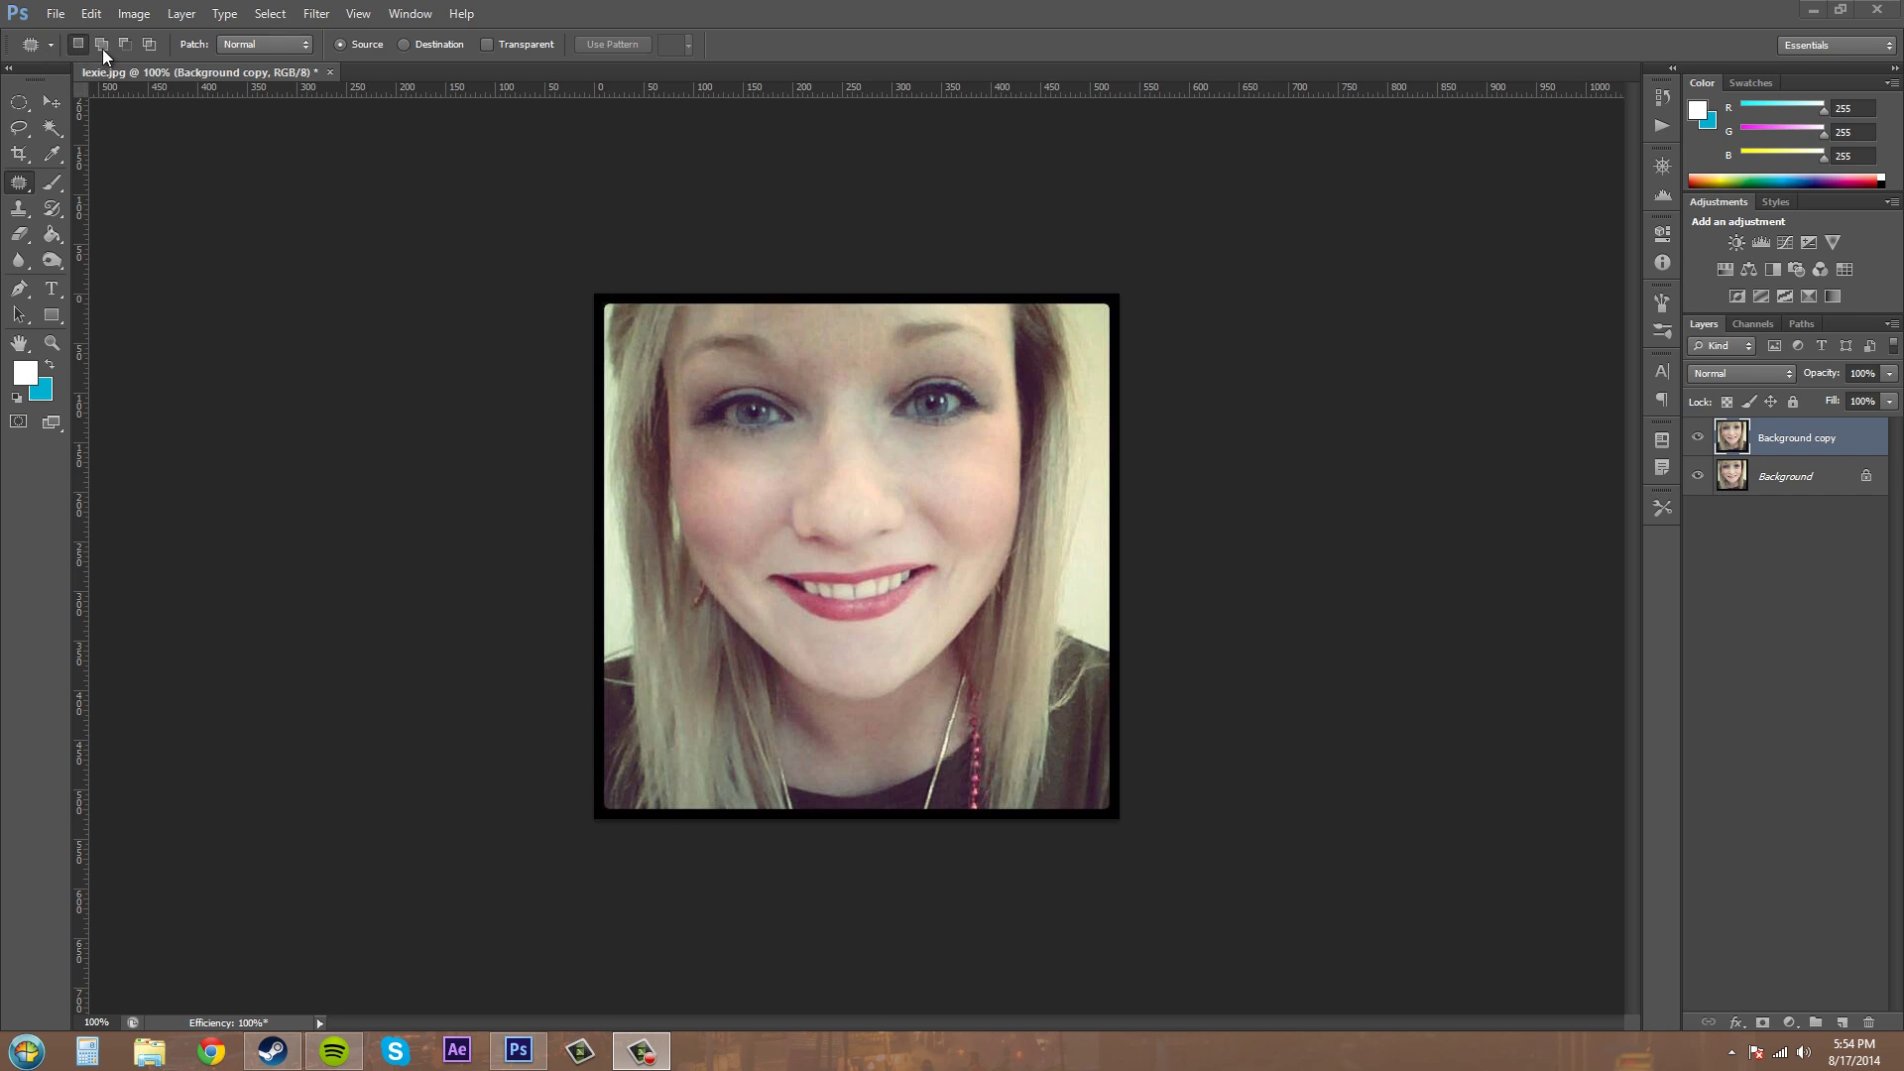
pyautogui.click(102, 47)
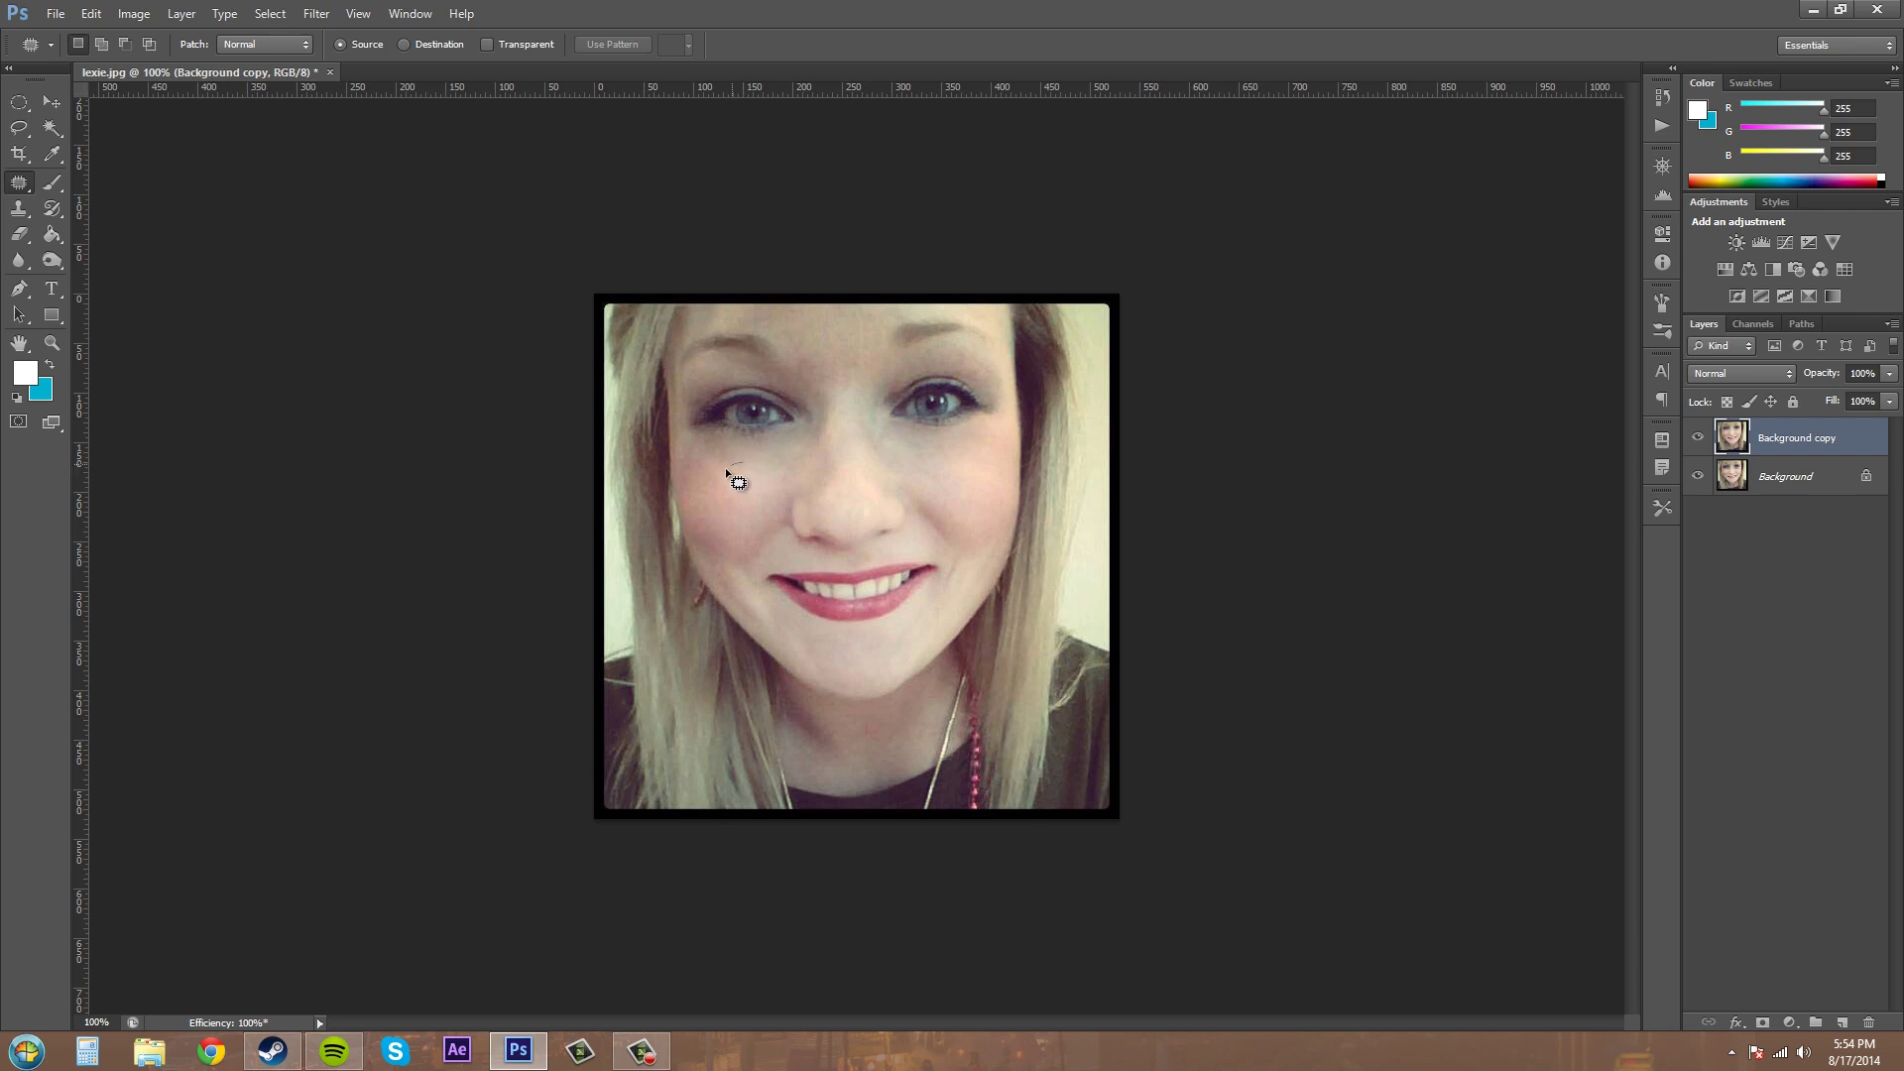
# Outline an area of the left cheek, refining it with Add and Subtract selection modes
pyautogui.moveTo(734, 468); pyautogui.dragTo(731, 534)
pyautogui.click(100, 45)
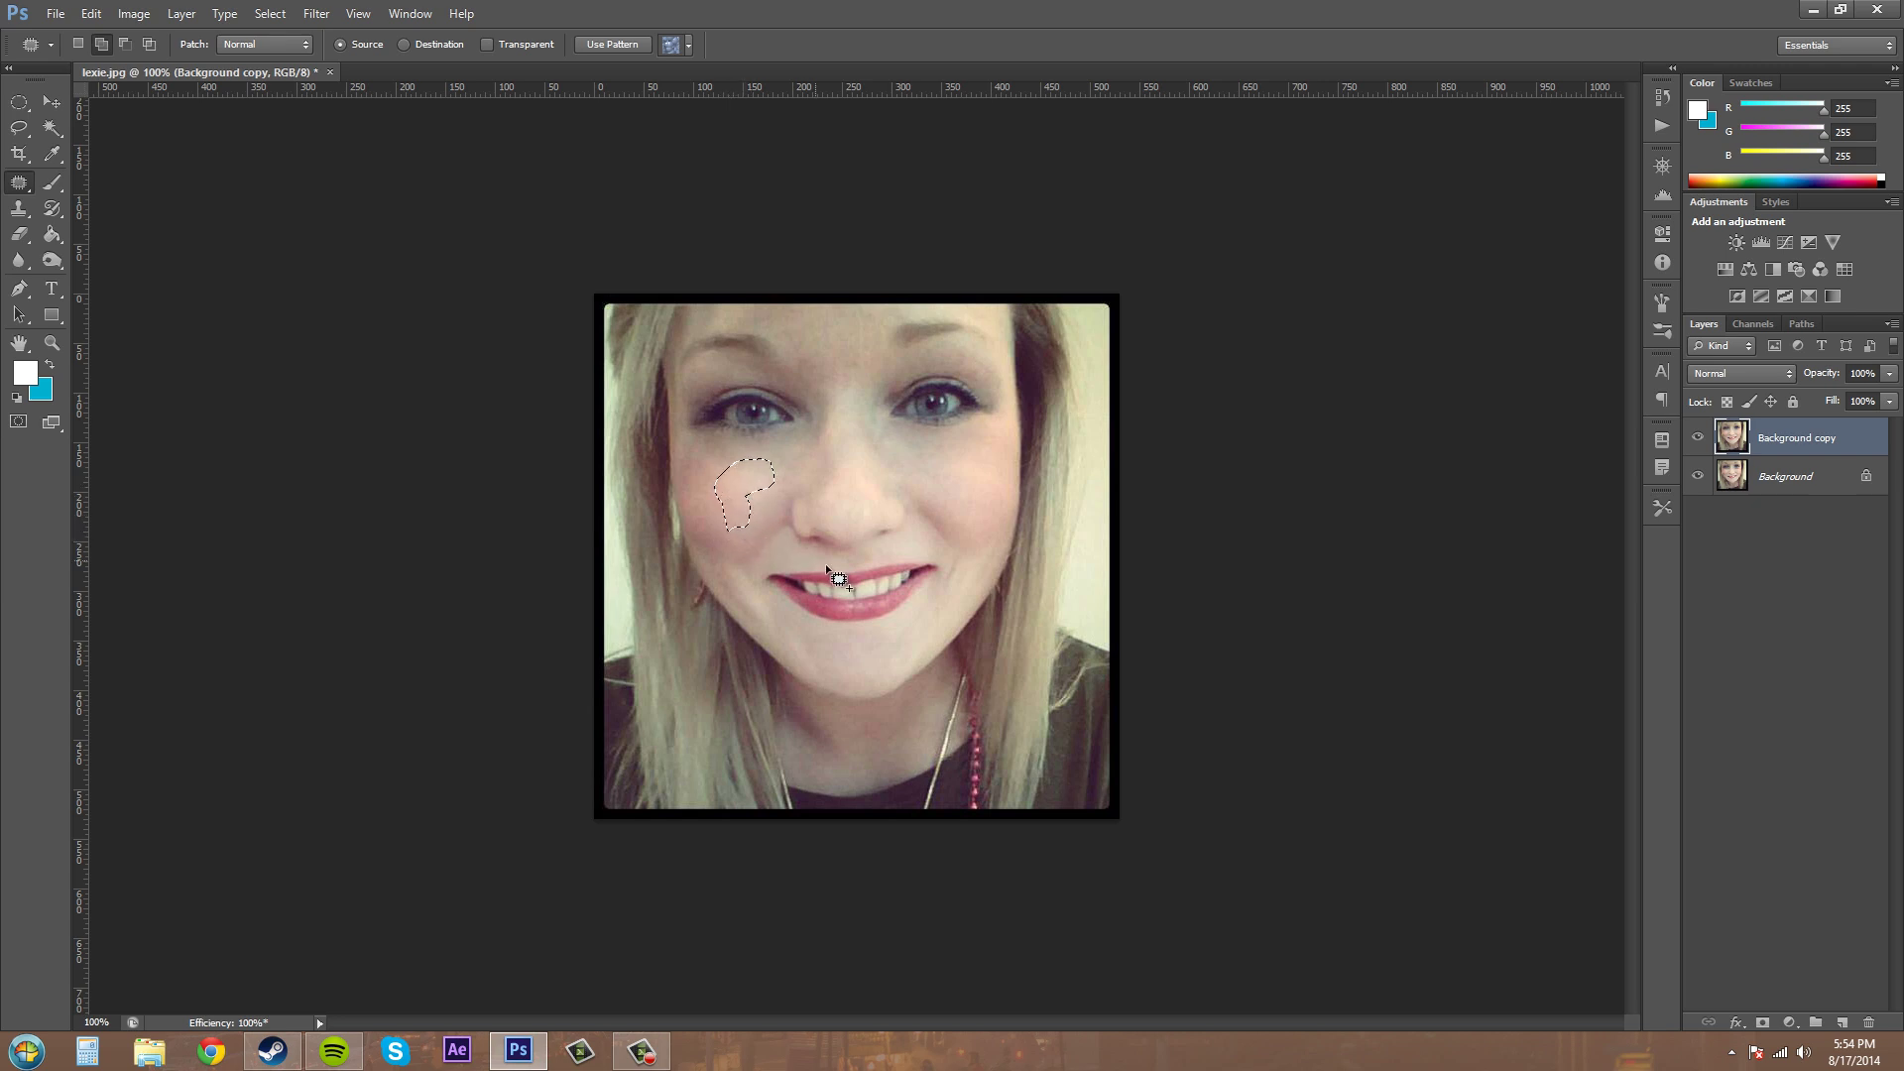
pyautogui.click(125, 44)
pyautogui.moveTo(763, 502)
pyautogui.mouseDown()
pyautogui.moveTo(705, 443)
pyautogui.moveTo(718, 504)
pyautogui.moveTo(764, 501)
pyautogui.mouseUp()
# Patch the left under-eye skin with clearer cheek skin from just below, then deselect
pyautogui.click(758, 452)
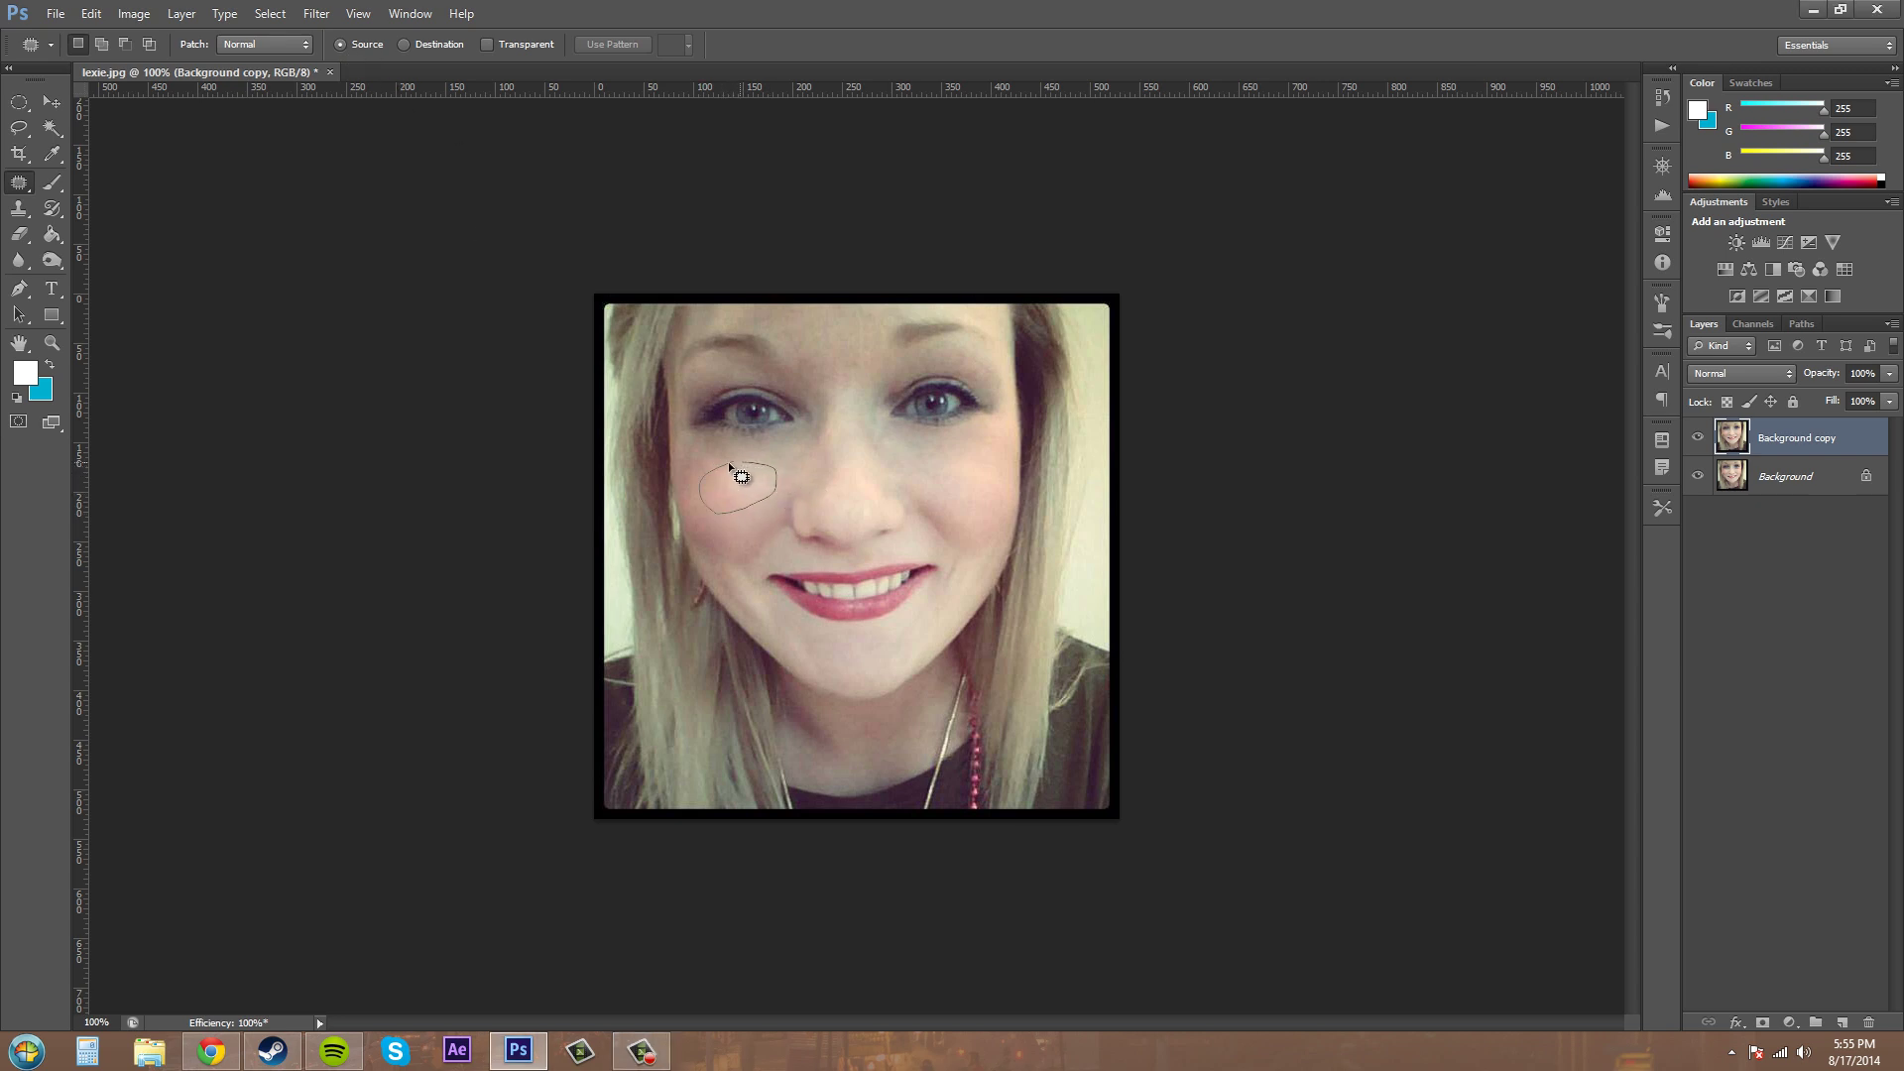
pyautogui.moveTo(729, 463); pyautogui.dragTo(730, 464)
pyautogui.moveTo(736, 476); pyautogui.dragTo(740, 544)
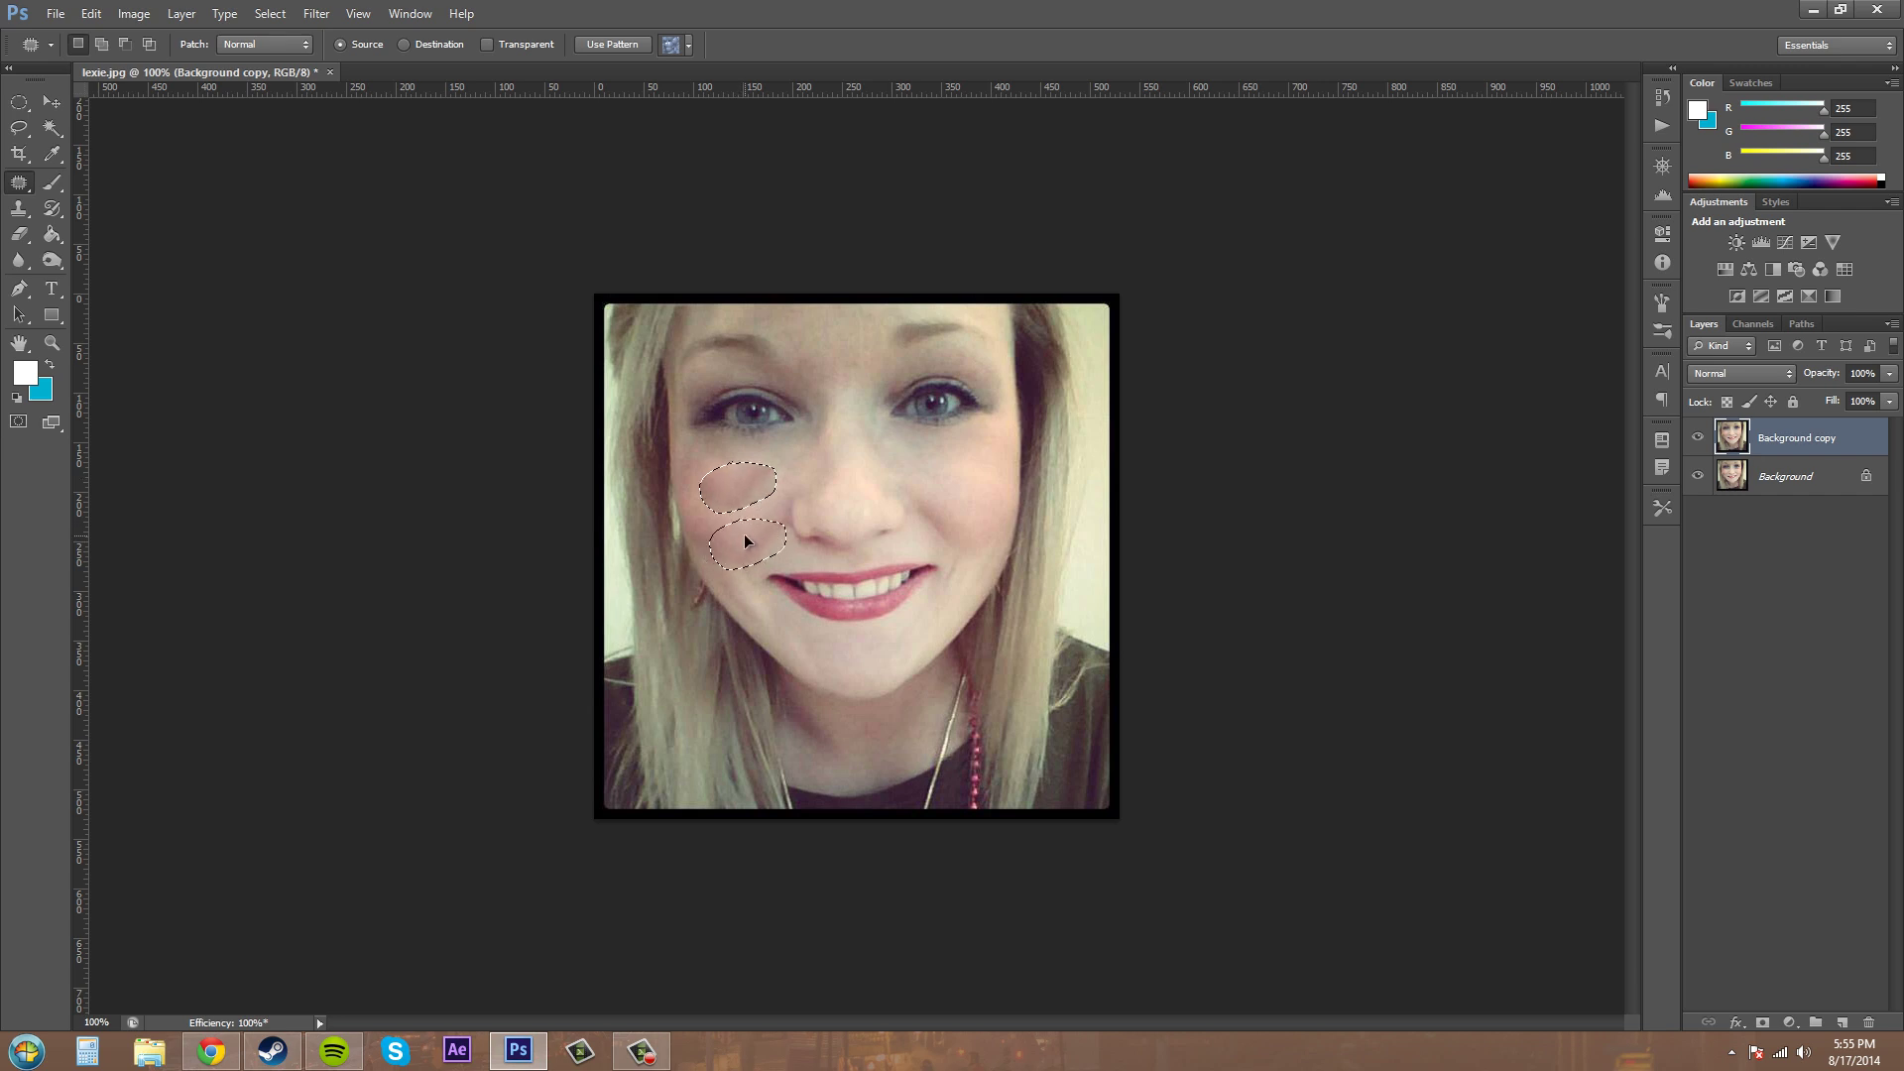
pyautogui.moveTo(746, 541); pyautogui.dragTo(746, 535)
pyautogui.moveTo(751, 526); pyautogui.dragTo(756, 538)
pyautogui.hotkey('ctrl', 'd')
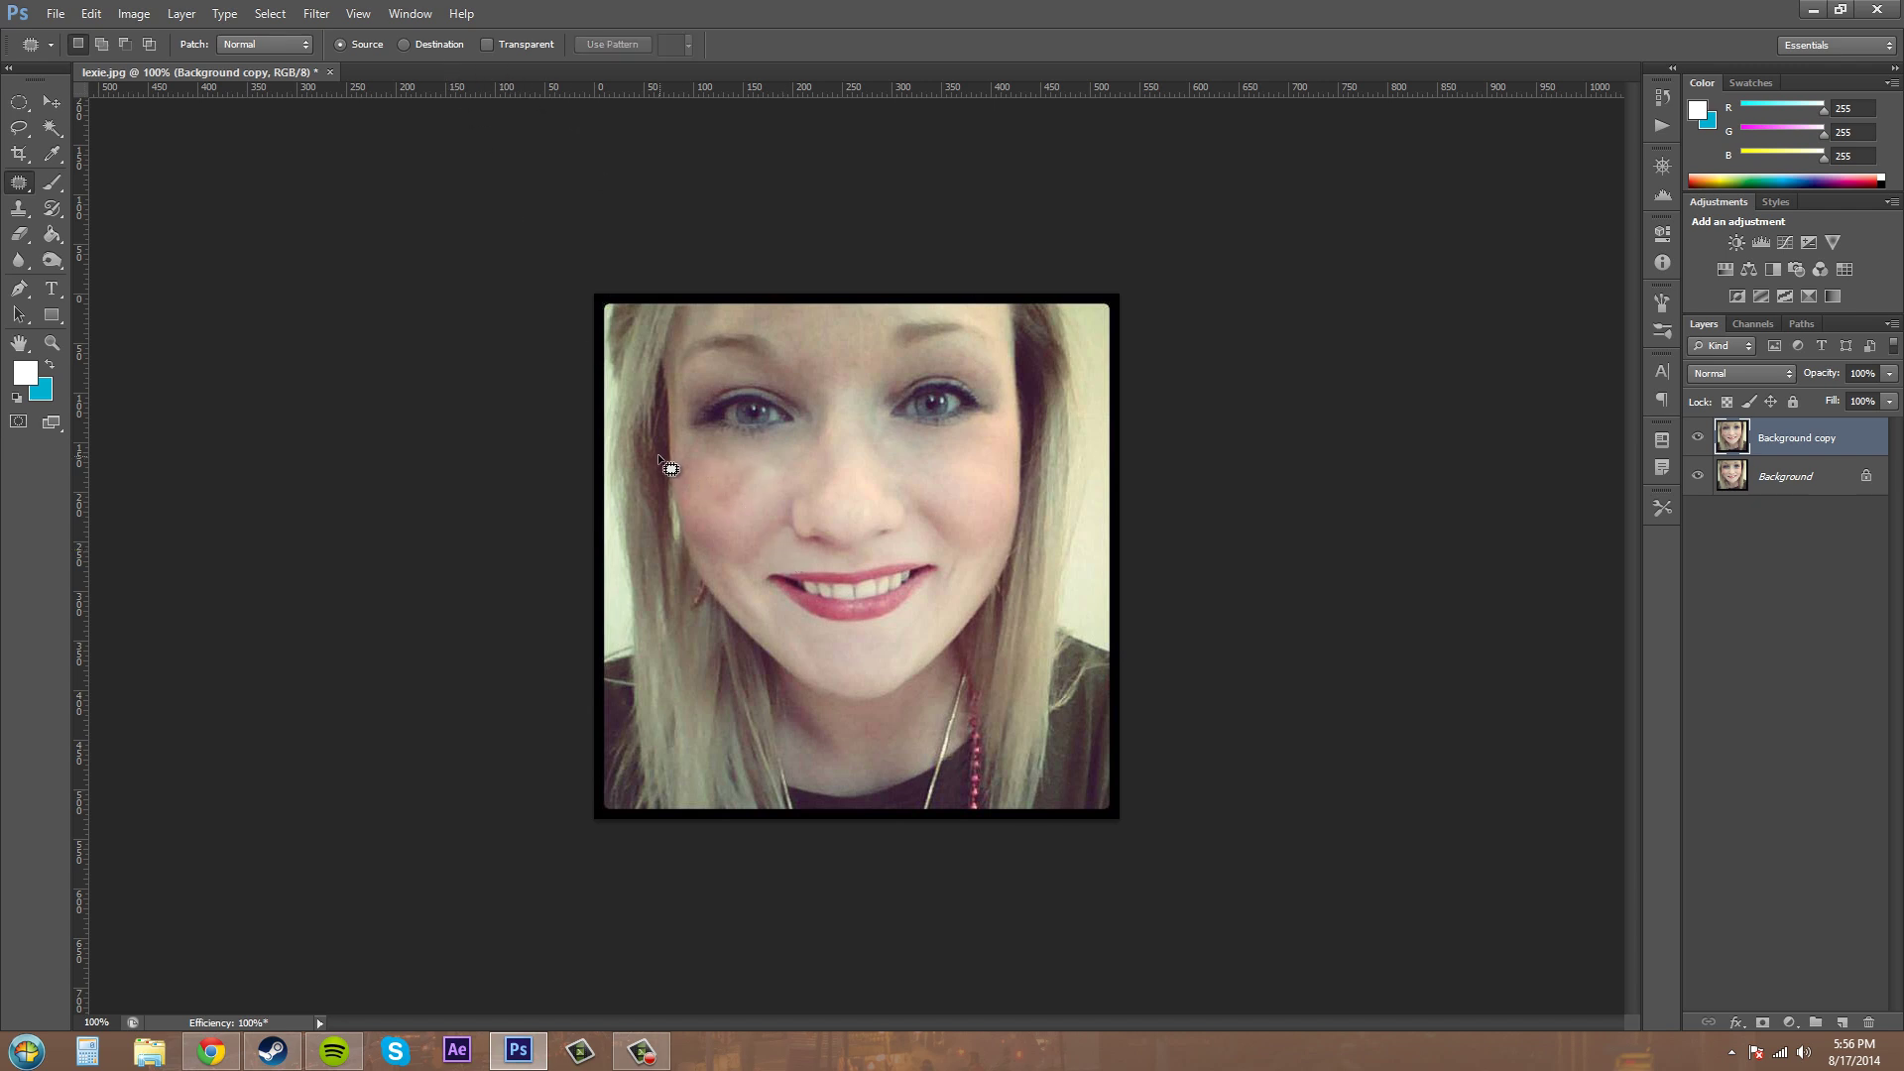
# Outline the left cheek area again, deselect it, and reselect it with Ctrl+Shift+D
pyautogui.moveTo(704, 474)
pyautogui.mouseDown()
pyautogui.moveTo(773, 474)
pyautogui.moveTo(702, 496)
pyautogui.mouseUp()
pyautogui.hotkey('ctrl', 'd')
pyautogui.hotkey('ctrl', 'shift', 'd')
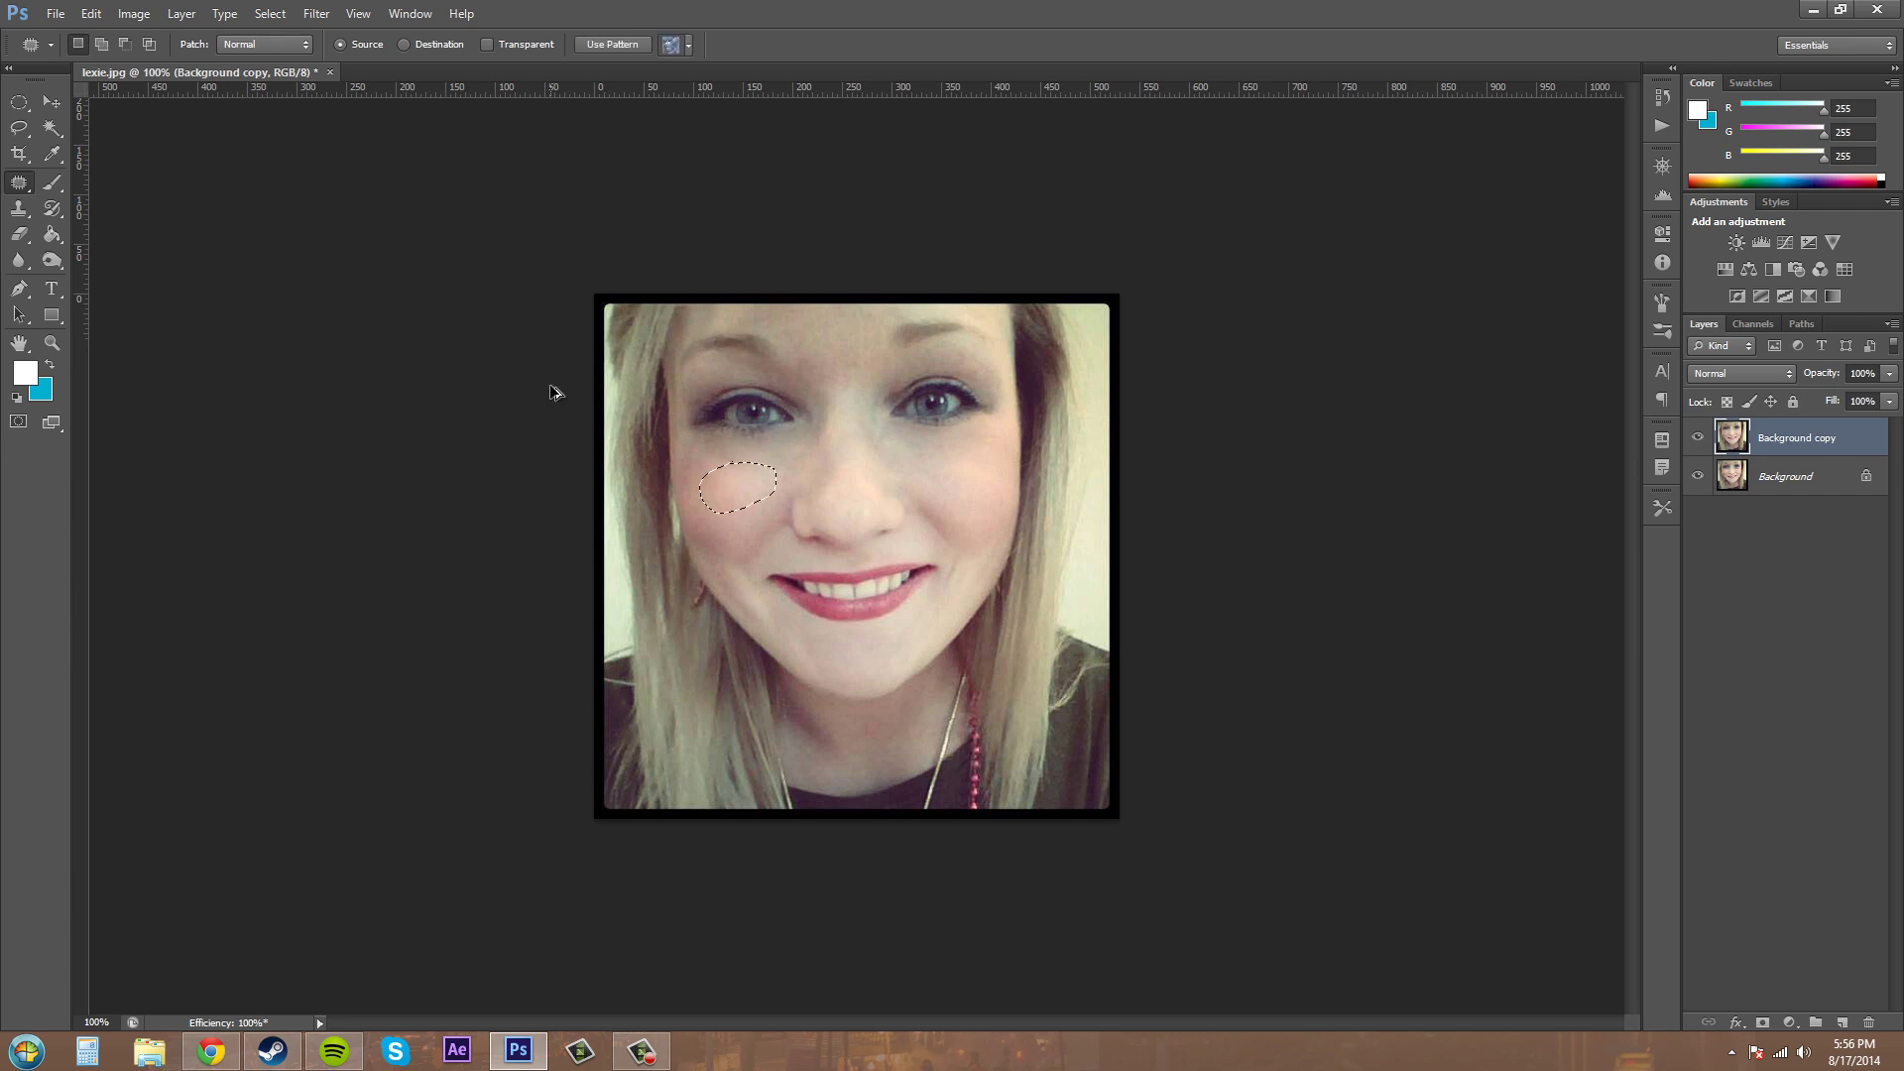
pyautogui.click(404, 44)
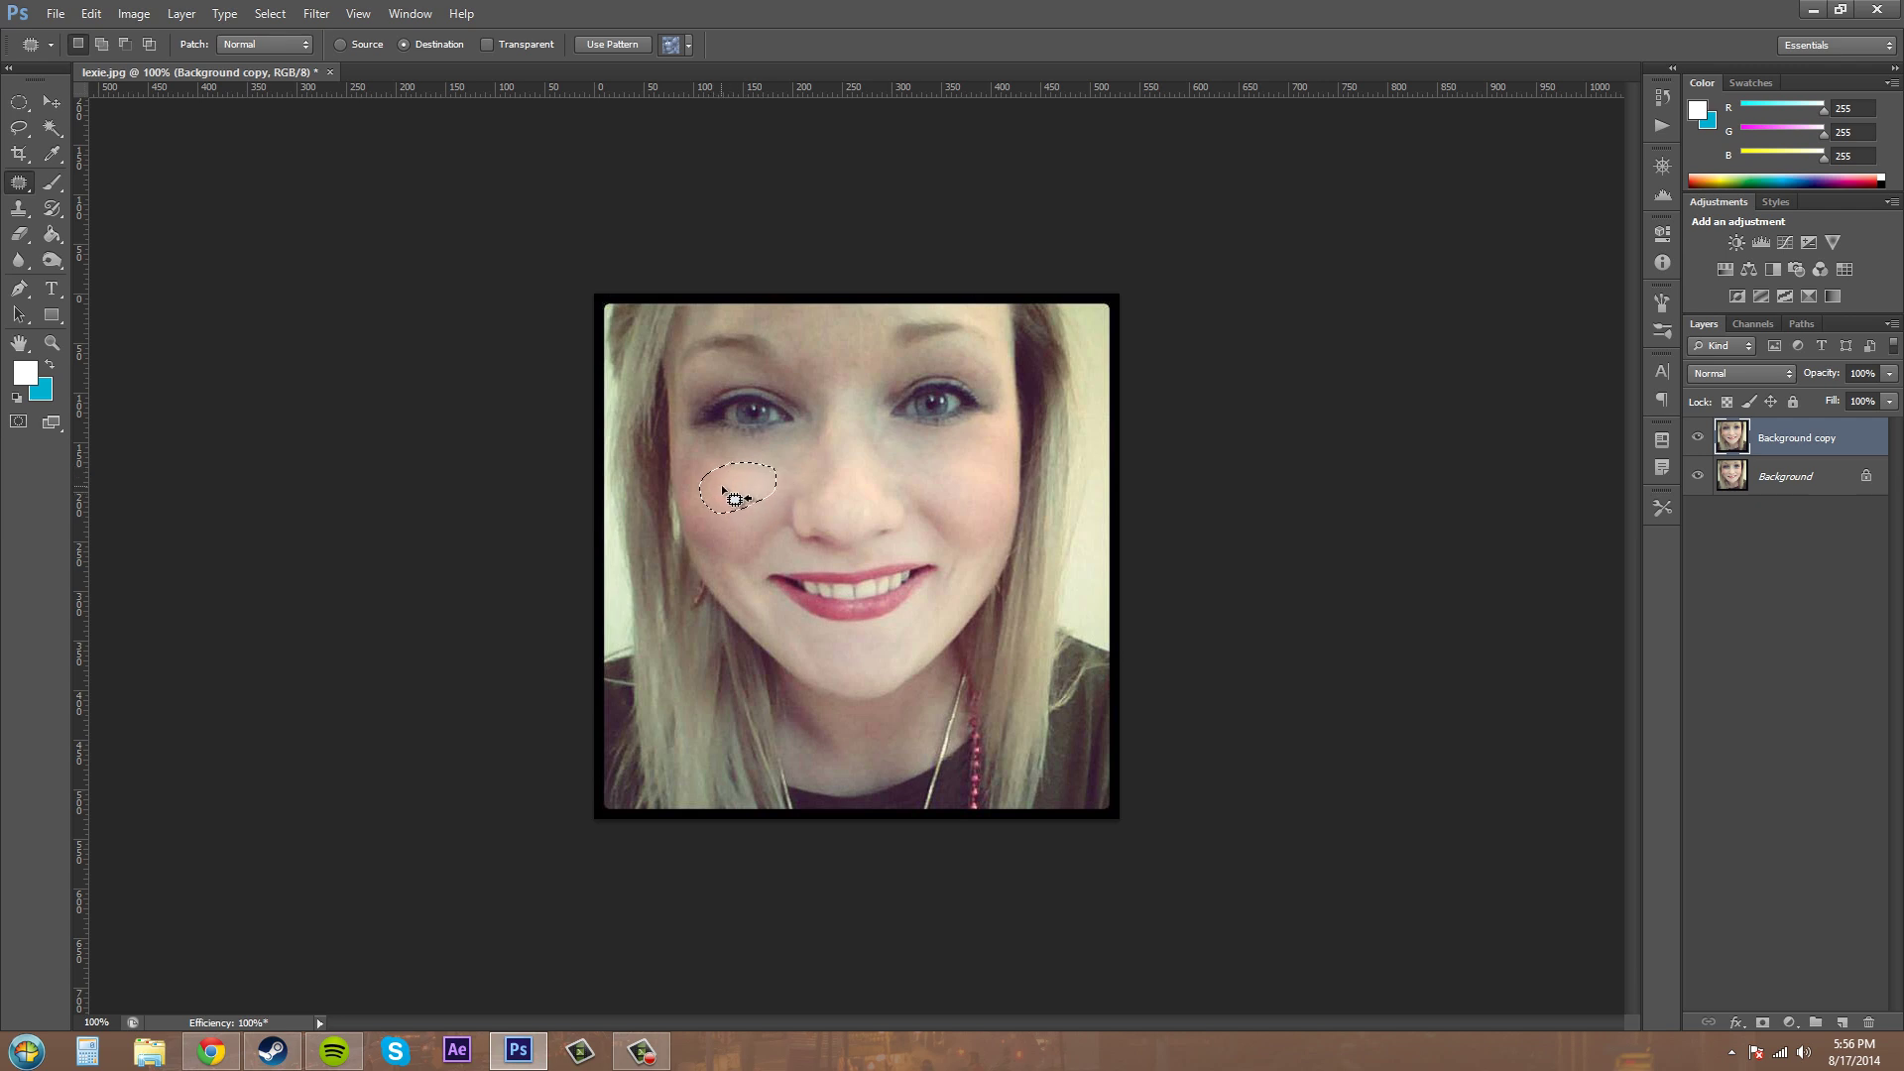
pyautogui.moveTo(752, 484); pyautogui.dragTo(942, 393)
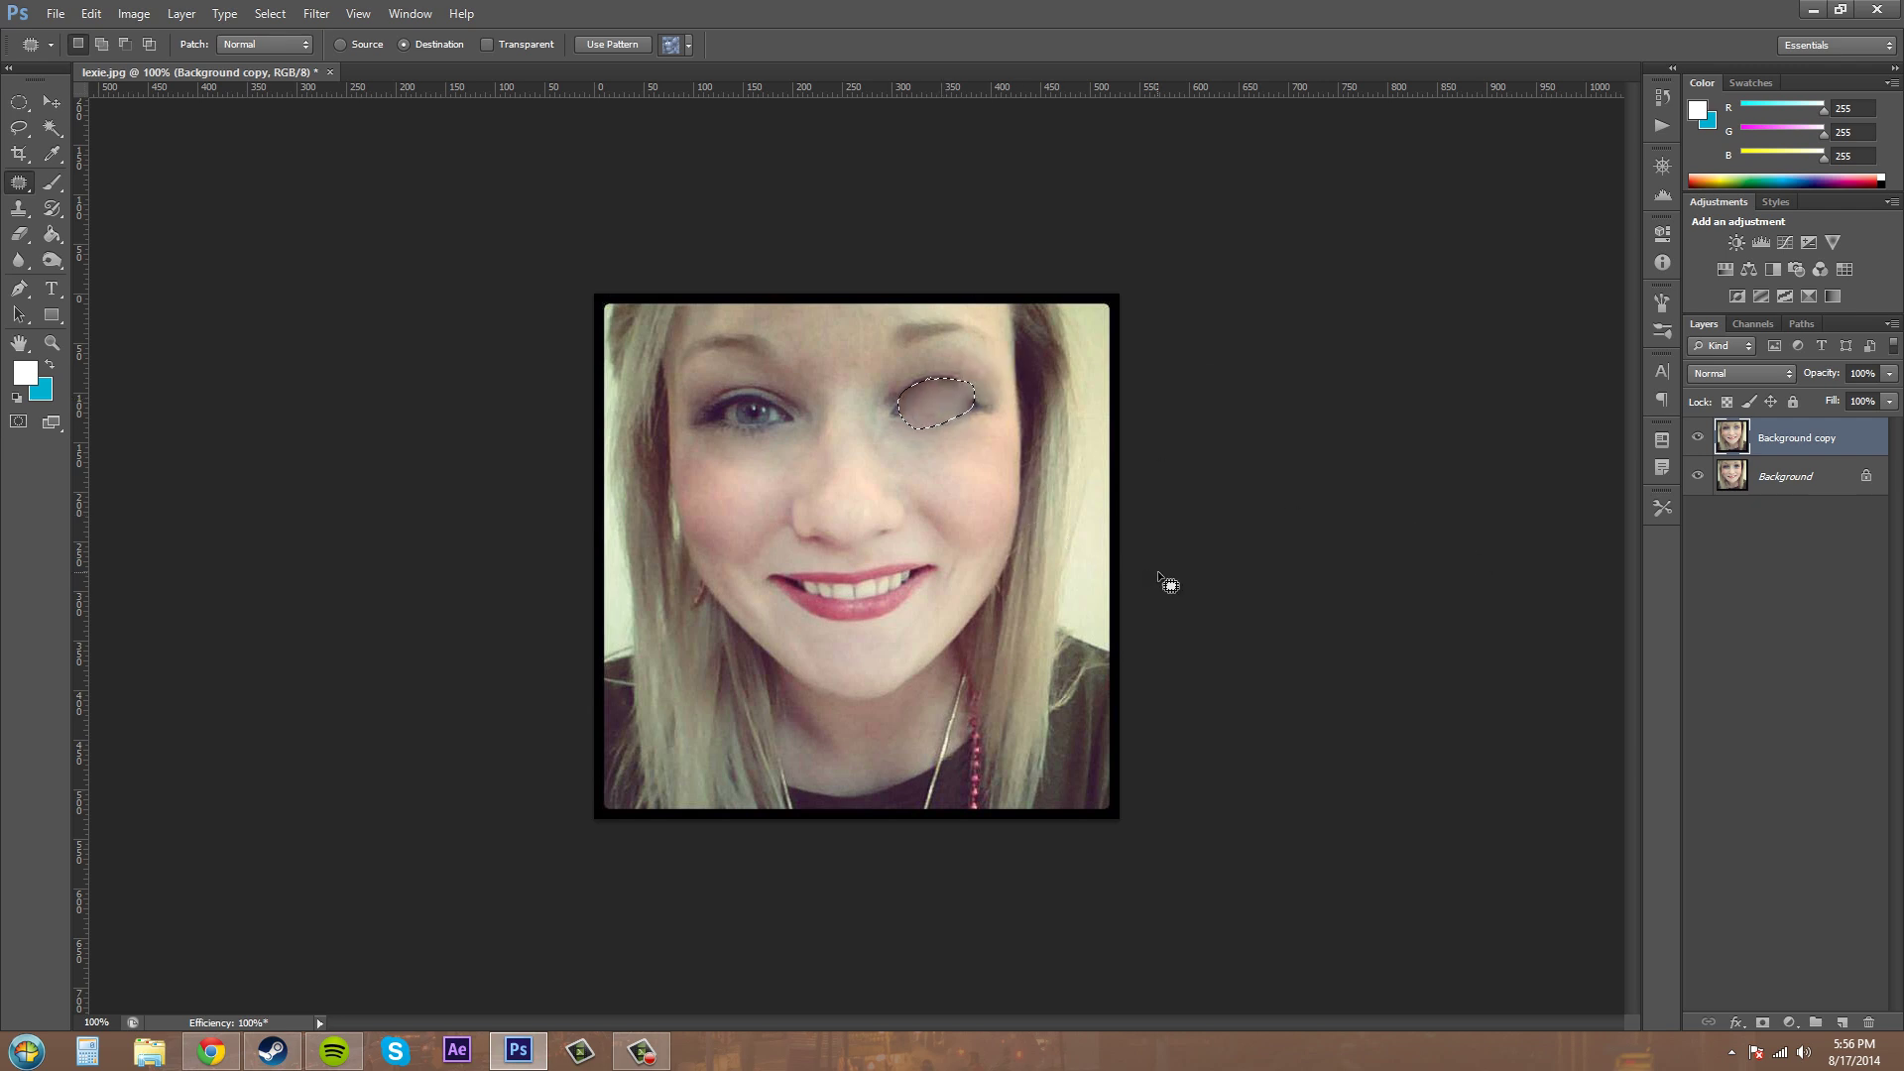
pyautogui.hotkey('ctrl', 'z')
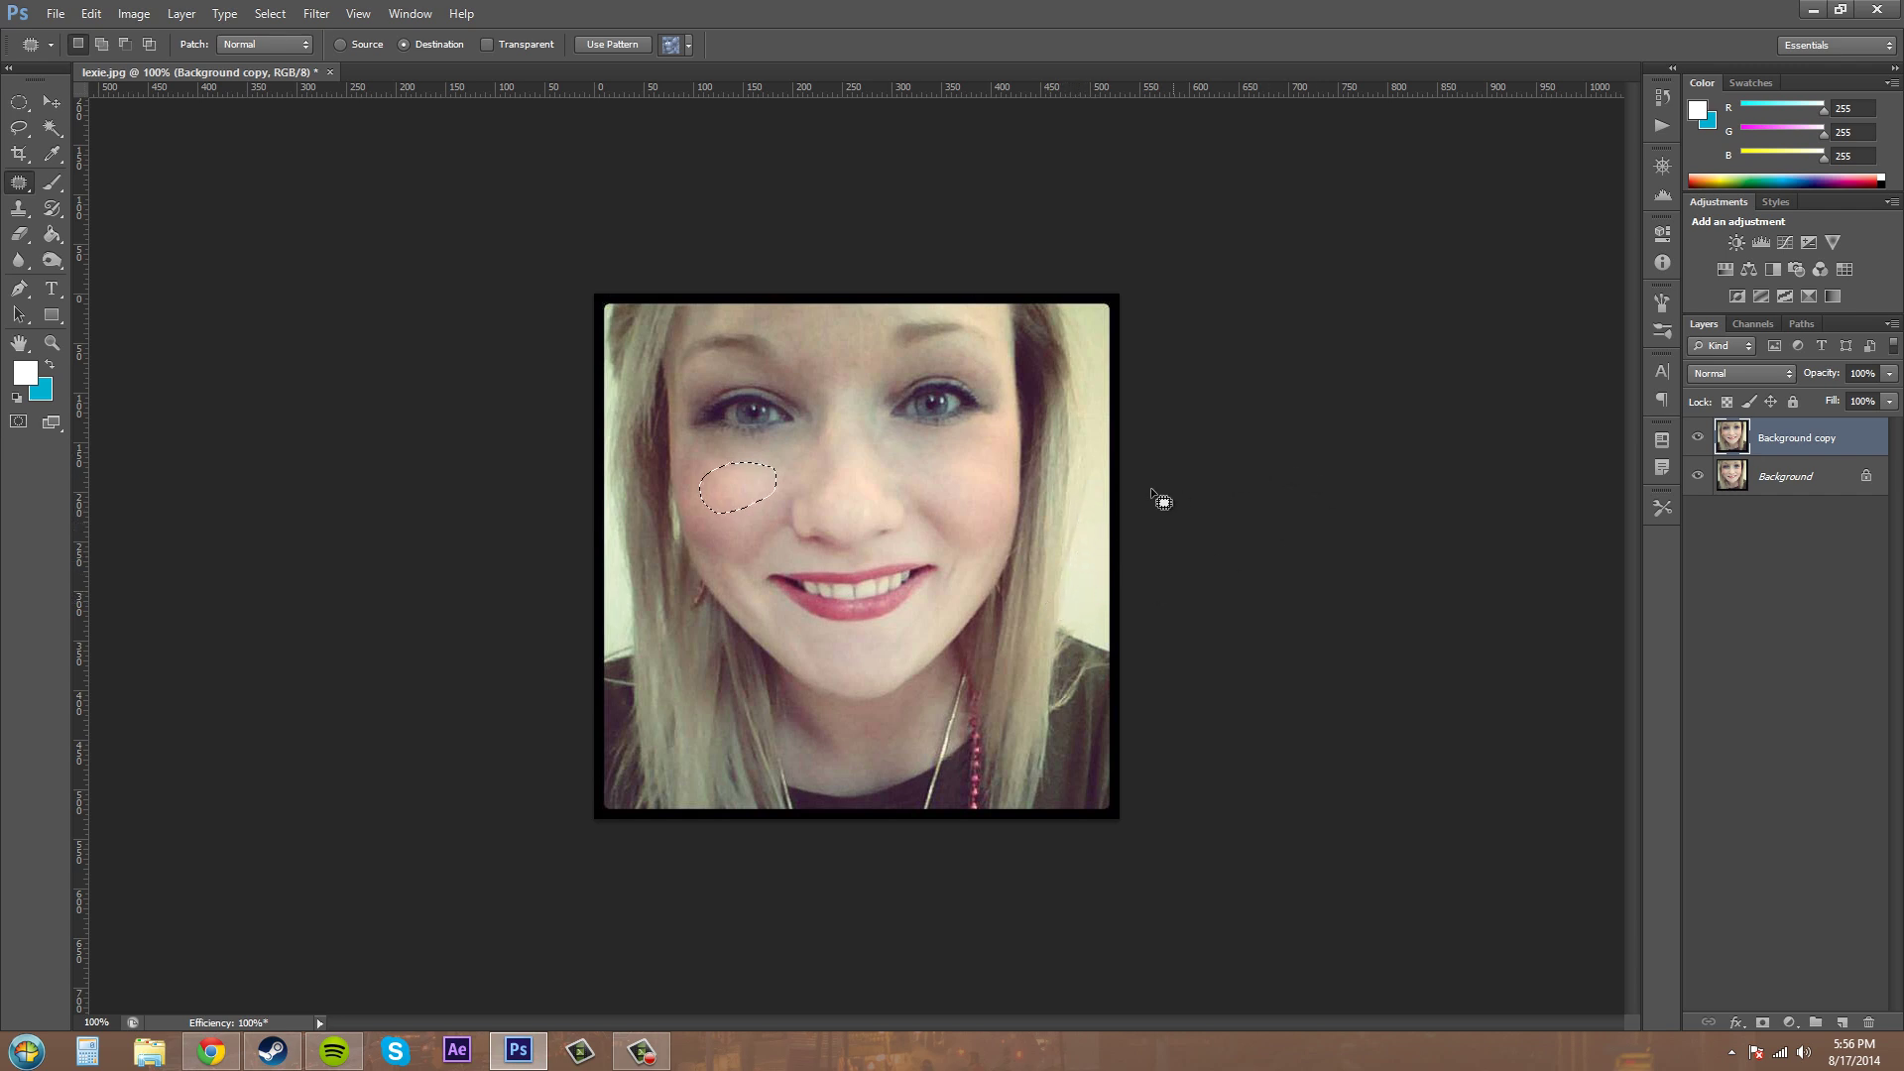
pyautogui.hotkey('ctrl', 'd')
# Set patch blending to opaque, then merge Background copy and the original Background into one layer
pyautogui.click(486, 45)
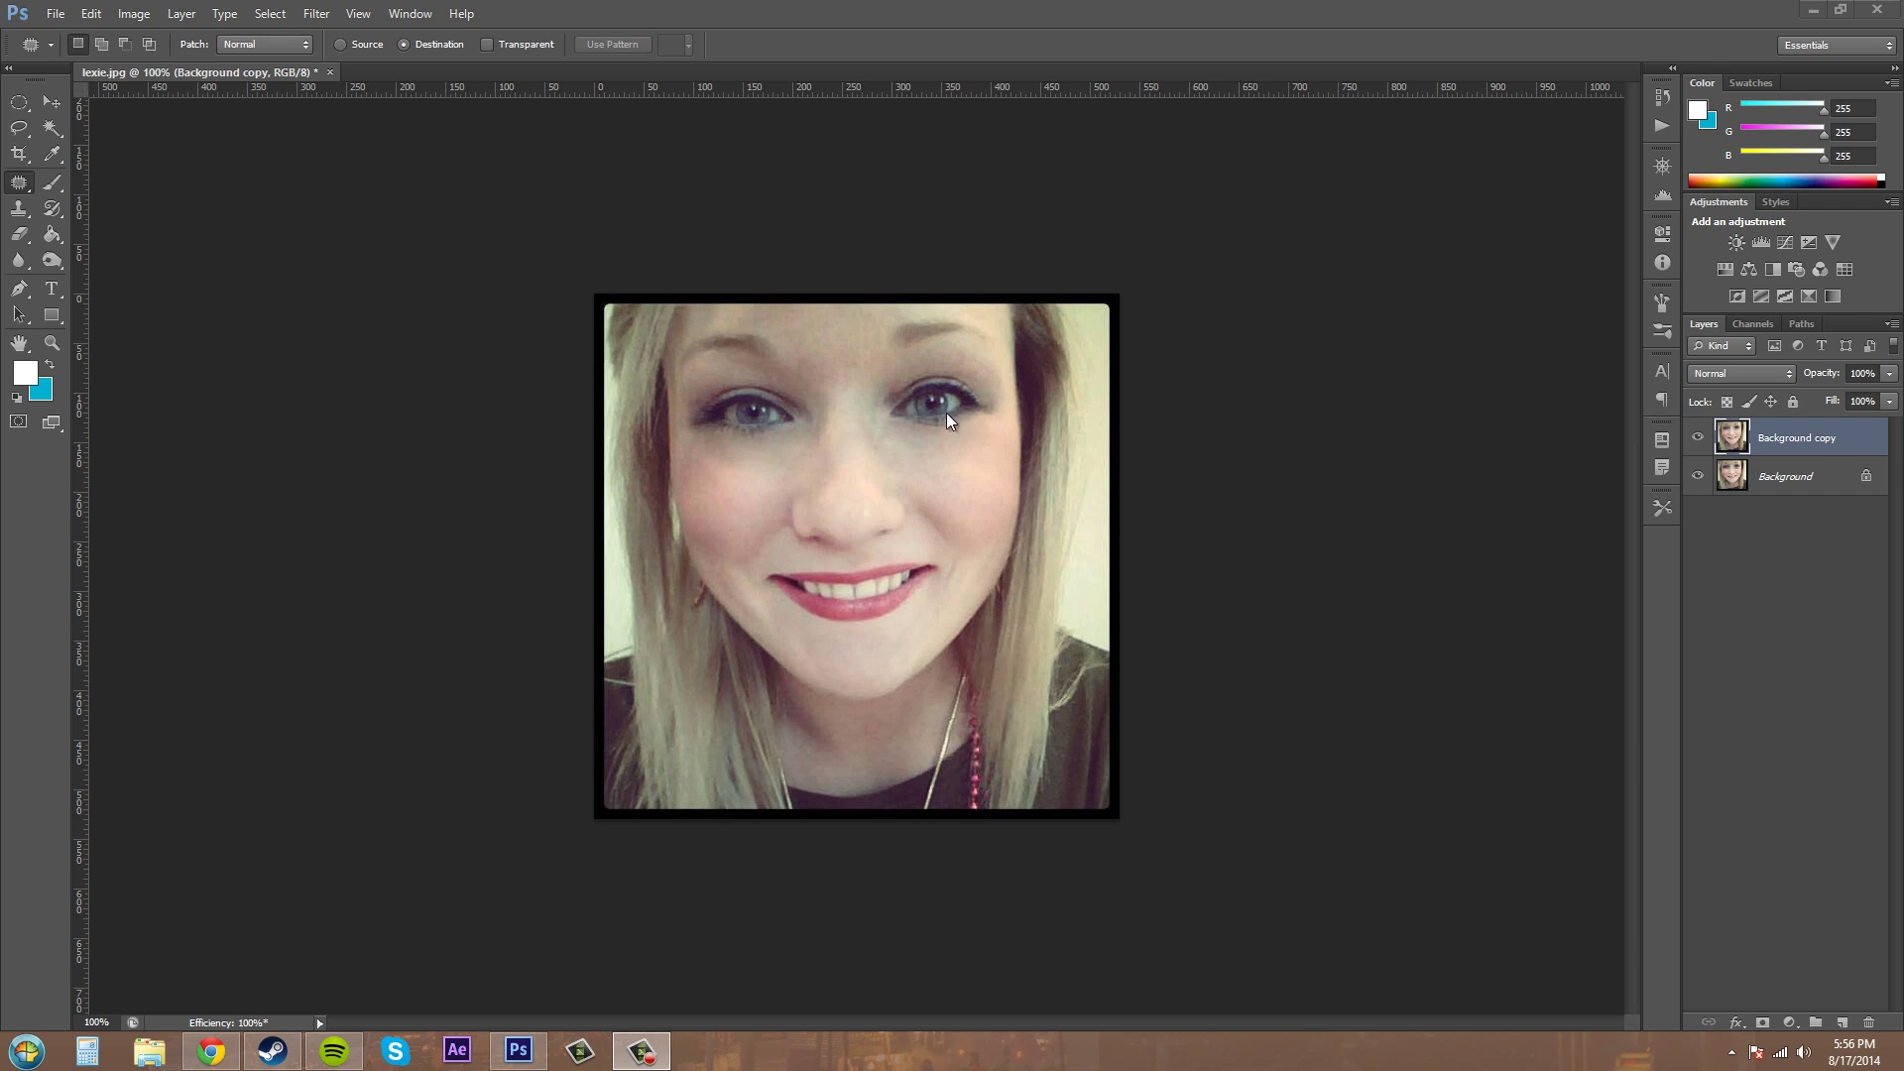
pyautogui.moveTo(1761, 499); pyautogui.dragTo(1799, 462)
pyautogui.keyDown('shift'); pyautogui.click(1784, 487); pyautogui.keyUp('shift')
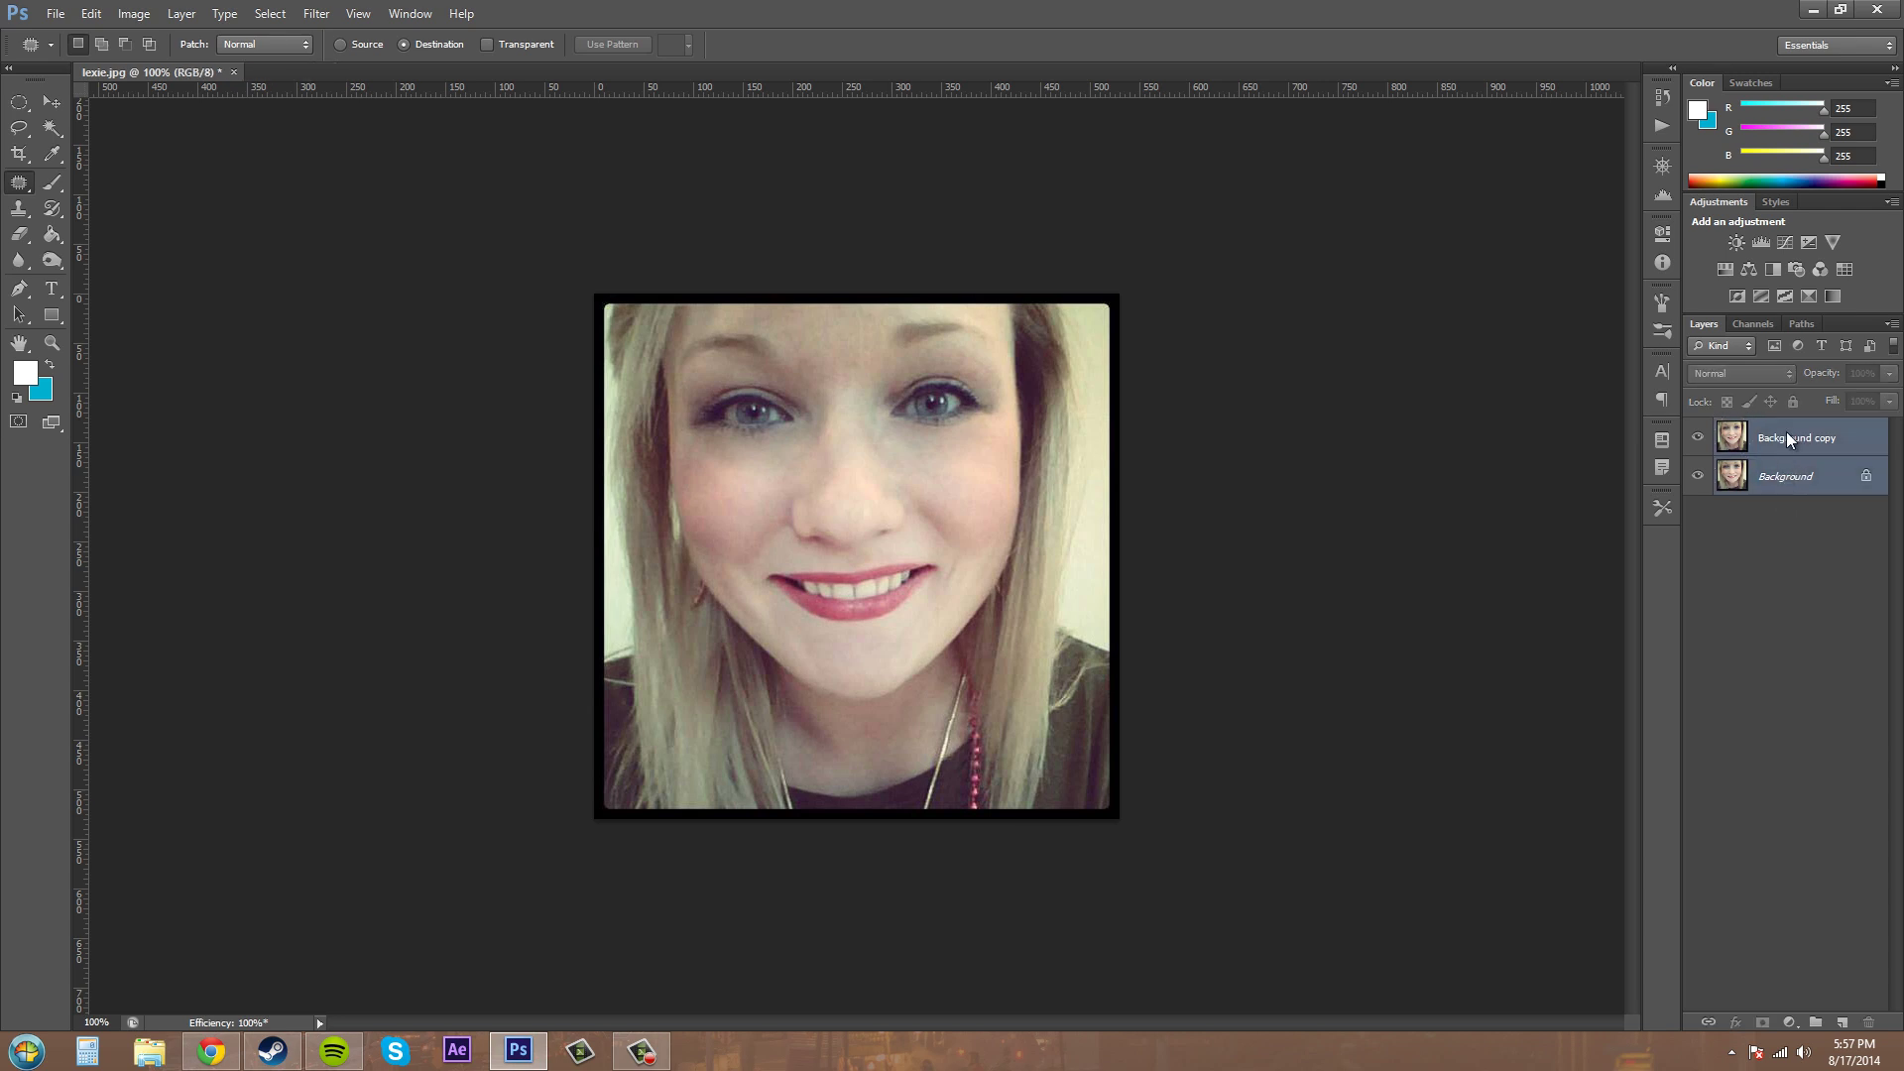
pyautogui.rightClick(1786, 433)
pyautogui.click(1632, 791)
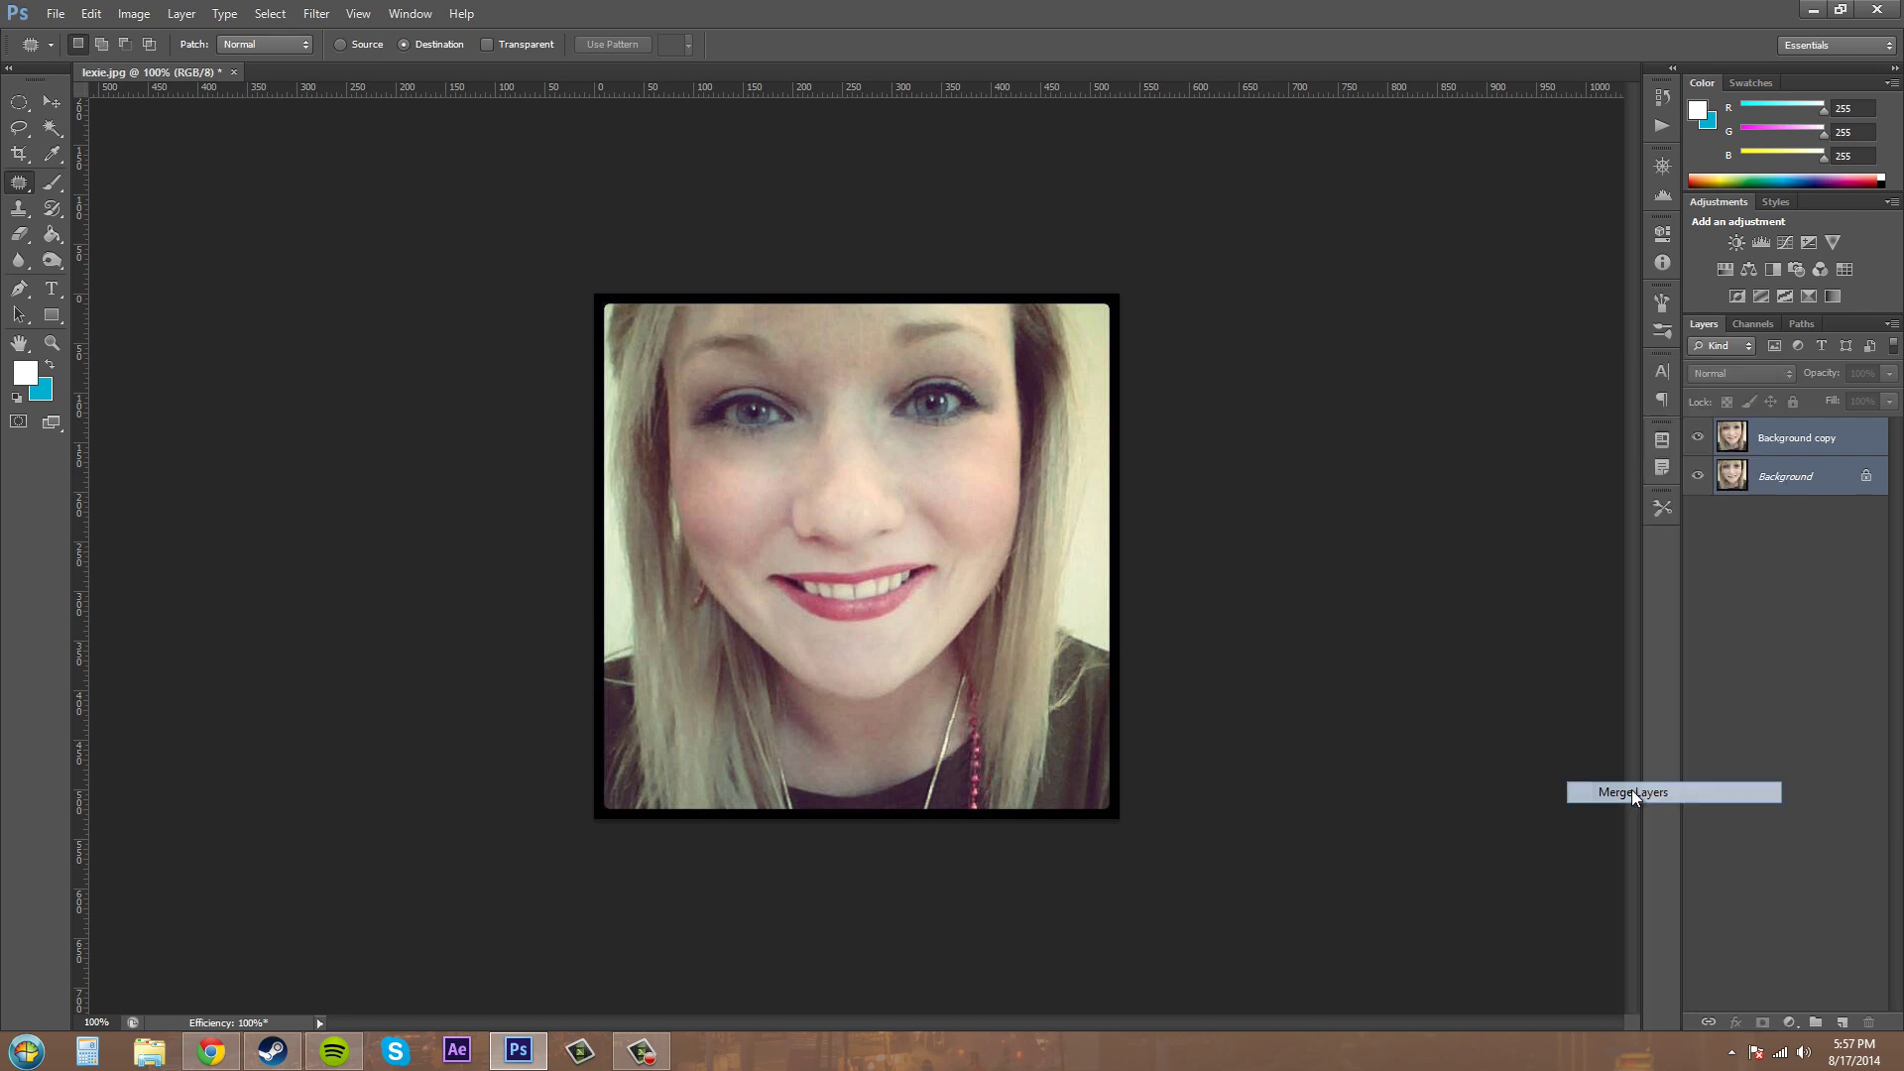